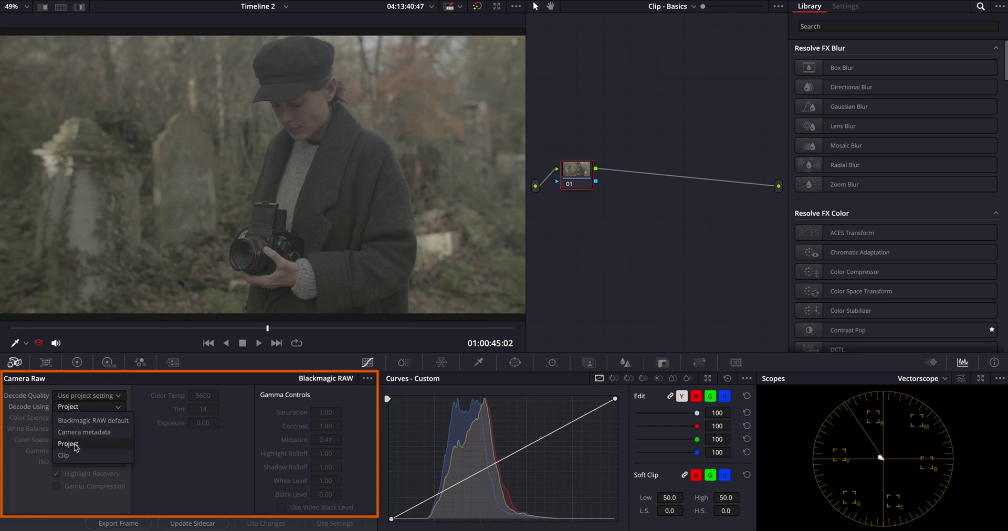
Step: Set the clip's Camera Raw Decode Using option to Clip and view the available white balance presets
click(73, 456)
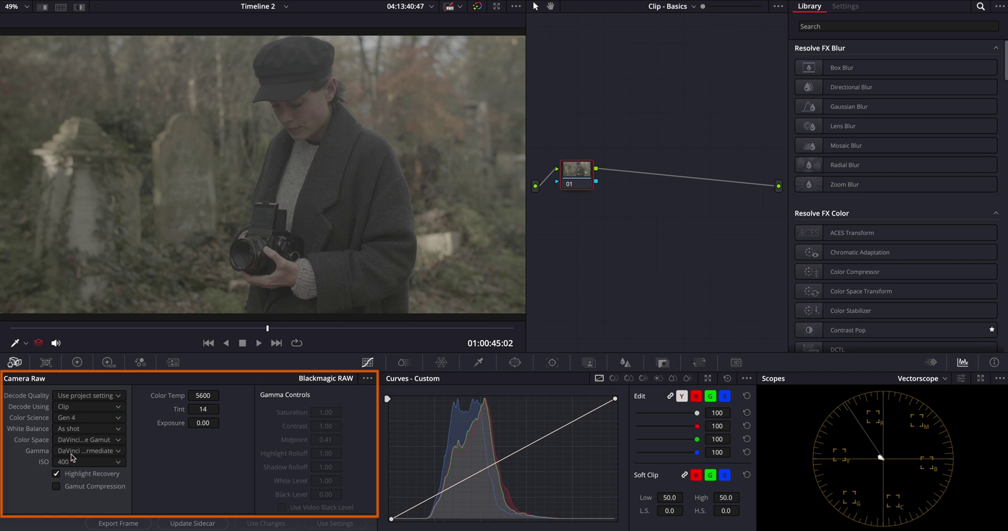
click(119, 421)
click(122, 431)
click(121, 432)
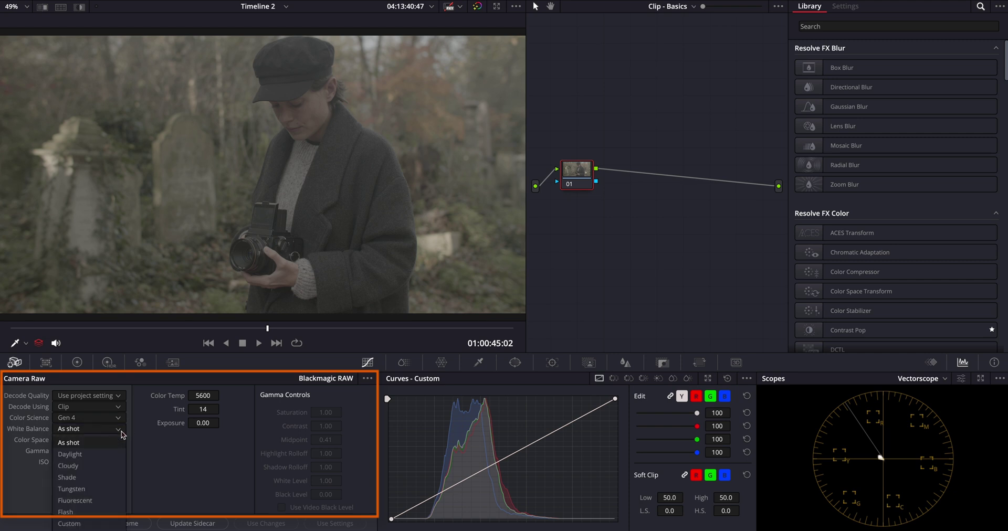
click(121, 432)
Step: Try an ISO of 800 in the clip's Camera Raw settings, and return it to 400
click(117, 462)
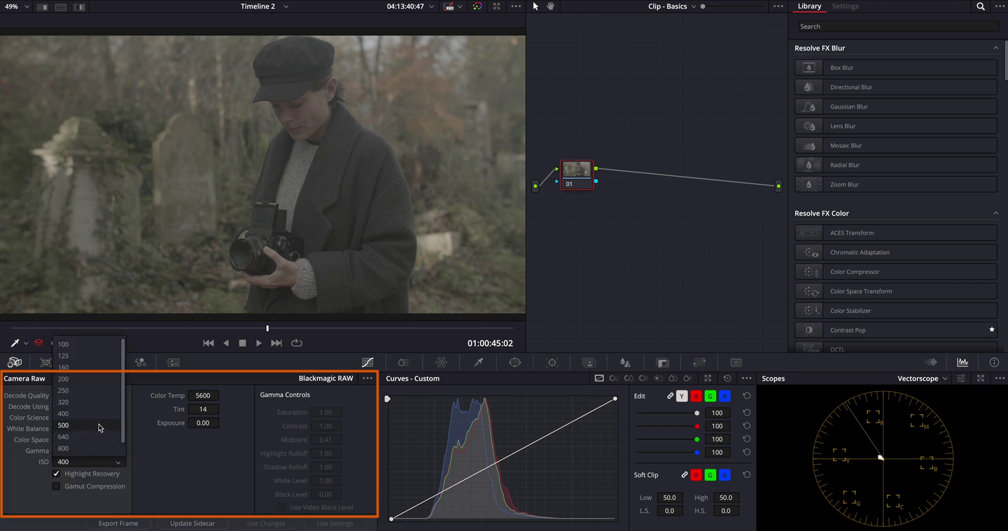
click(84, 448)
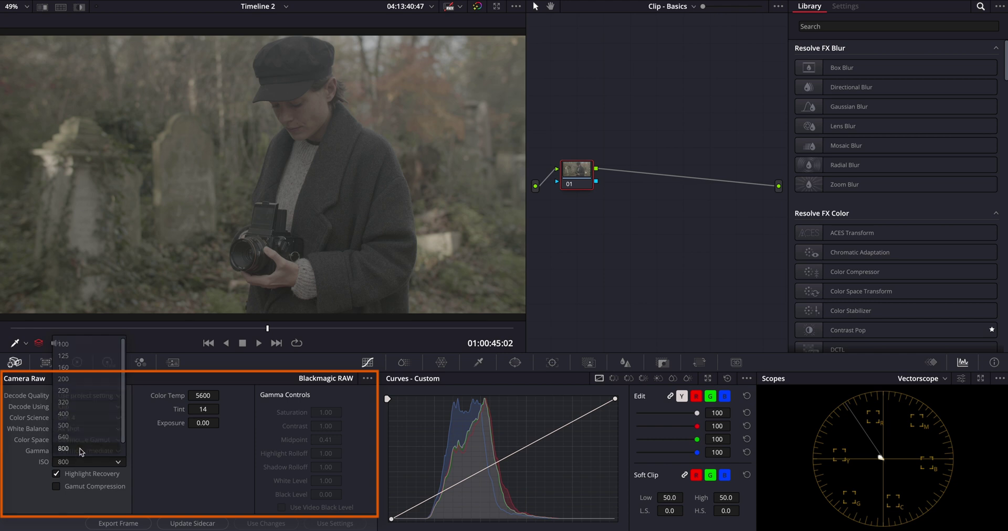
click(117, 462)
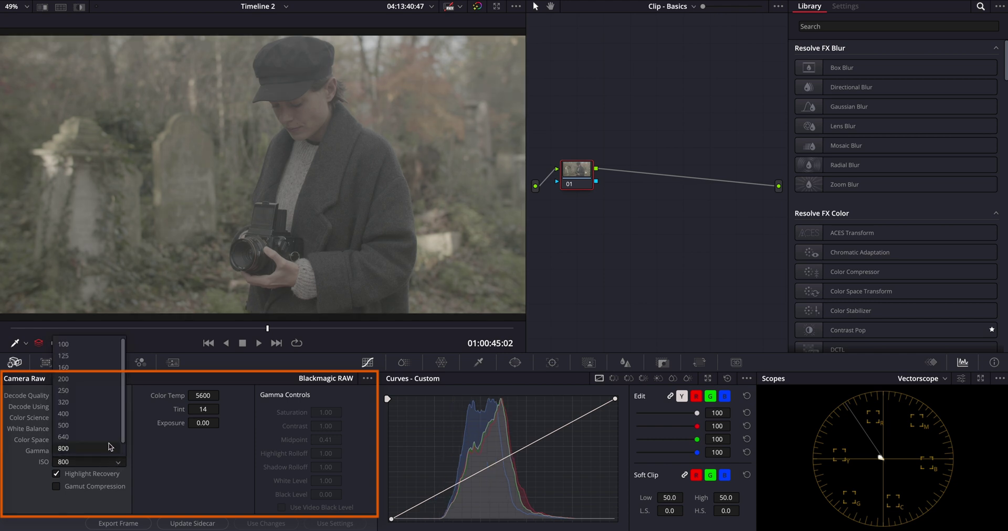
click(108, 414)
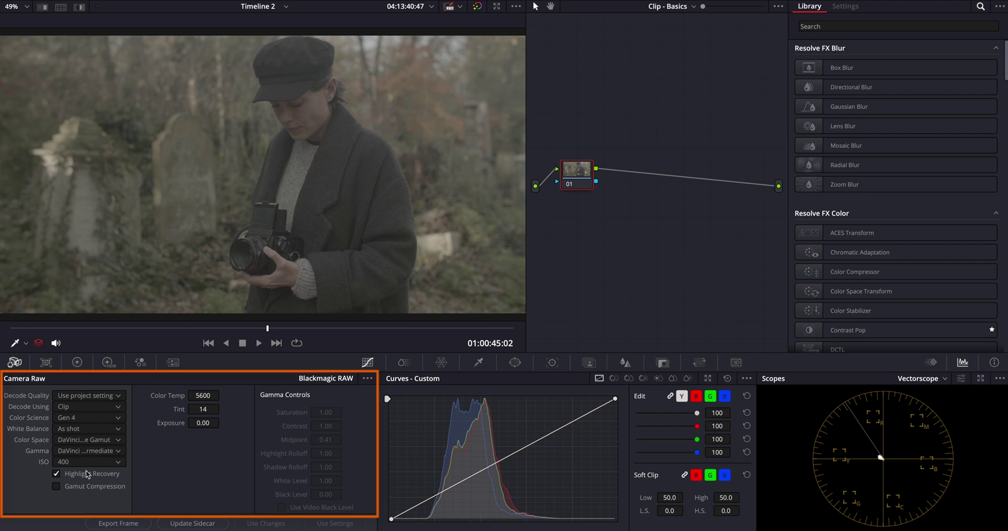
click(56, 474)
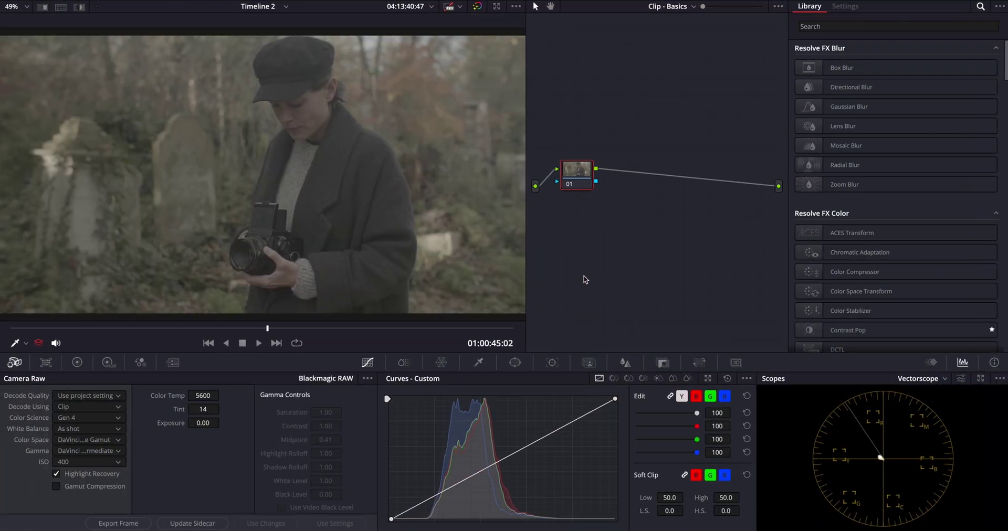
Step: Set the Color Space Transform's input color space and input gamma to Blackmagic Design Pocket 4K Film Gen 4
click(578, 174)
click(520, 174)
scroll(521, 297, down, 5)
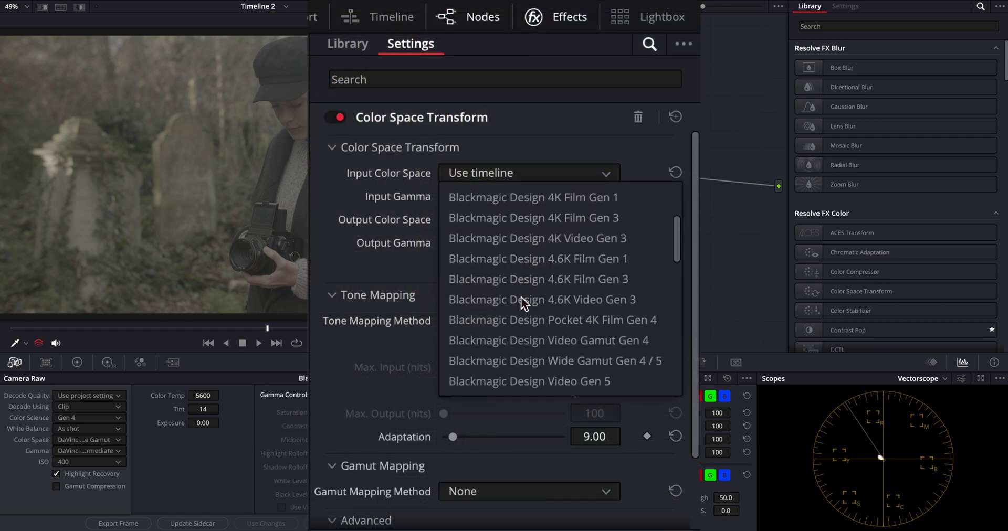
click(546, 320)
click(543, 197)
scroll(549, 312, down, 2)
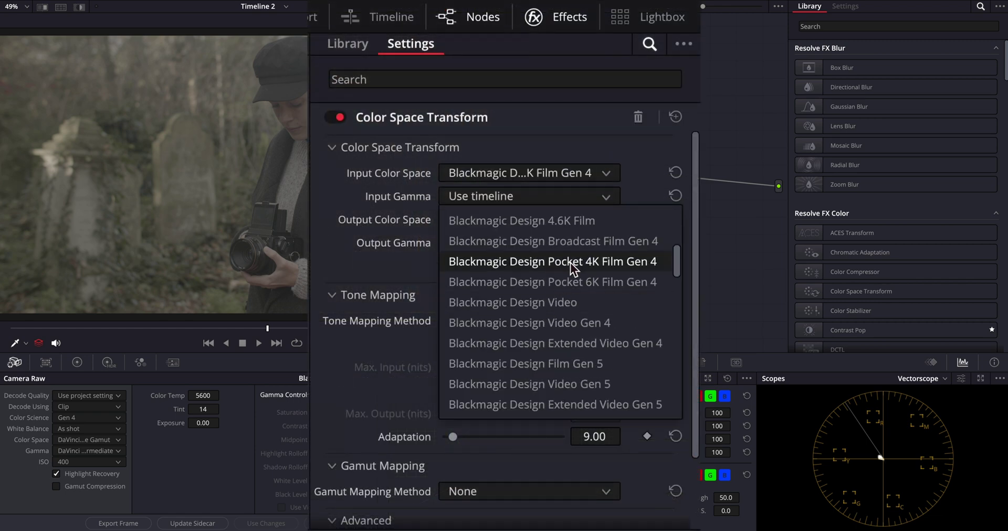
click(571, 262)
Step: Set the Color Space Transform's output color space to DaVinci Wide Gamut, and choose its output gamma and tone mapping method
click(557, 221)
scroll(553, 336, down, 5)
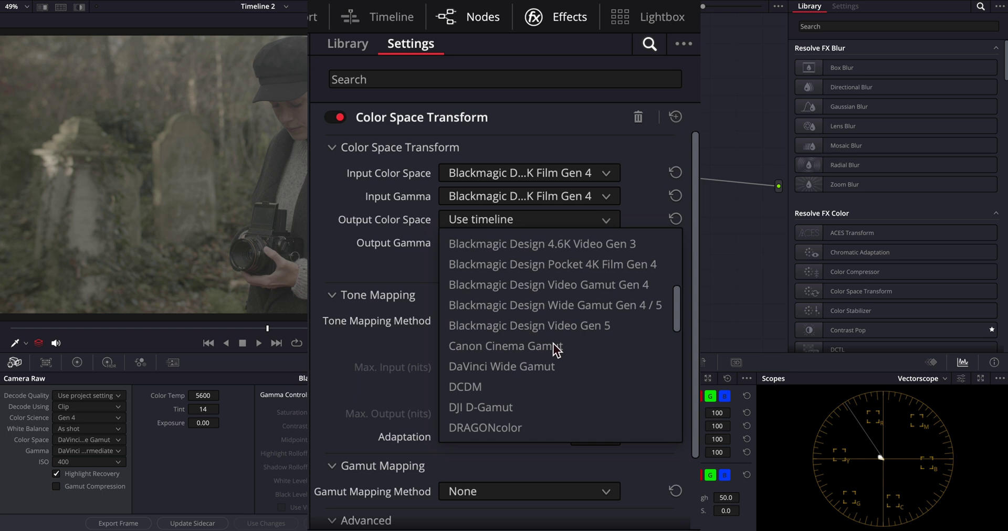
click(522, 367)
click(531, 244)
scroll(528, 356, down, 5)
click(528, 354)
click(518, 320)
click(503, 344)
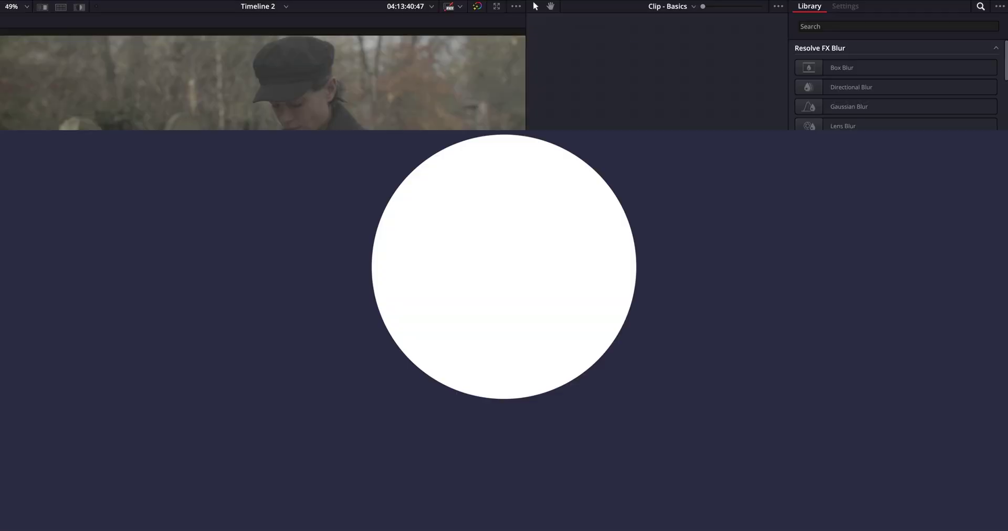
Step: Move node 01 near the graph's output and apply a Color Space Transform with input DaVinci Wide Gamut and DaVinci Intermediate
drag(579, 176, 743, 199)
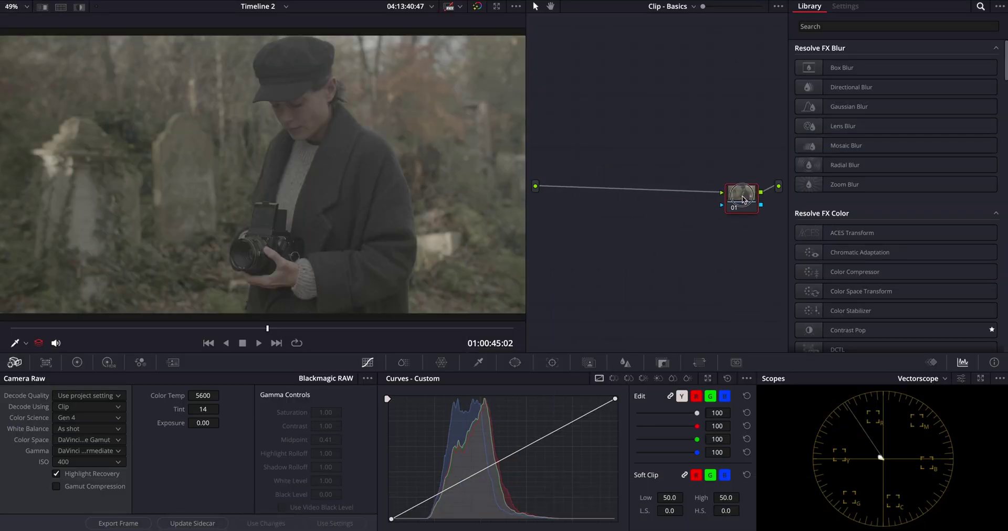
drag(861, 292, 743, 196)
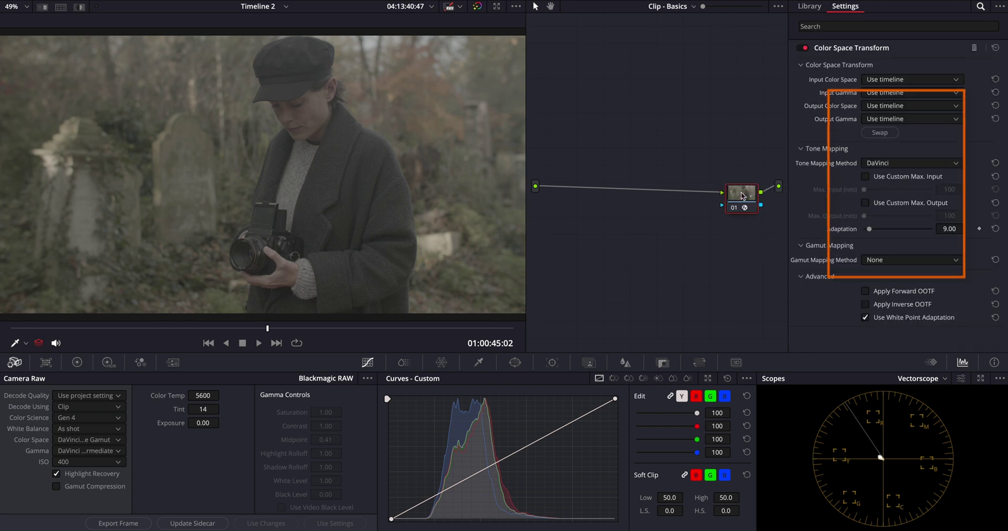
click(913, 81)
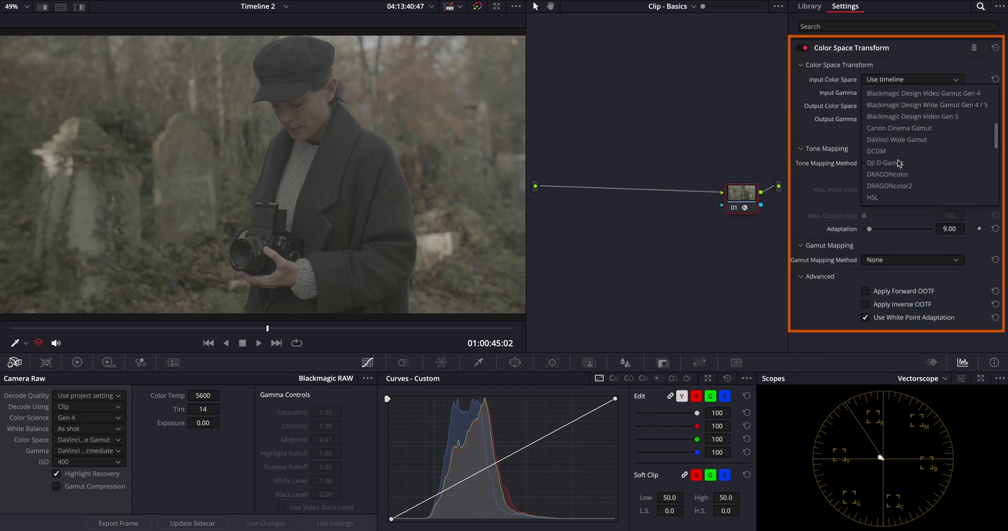
click(897, 139)
click(909, 93)
scroll(904, 133, down, 8)
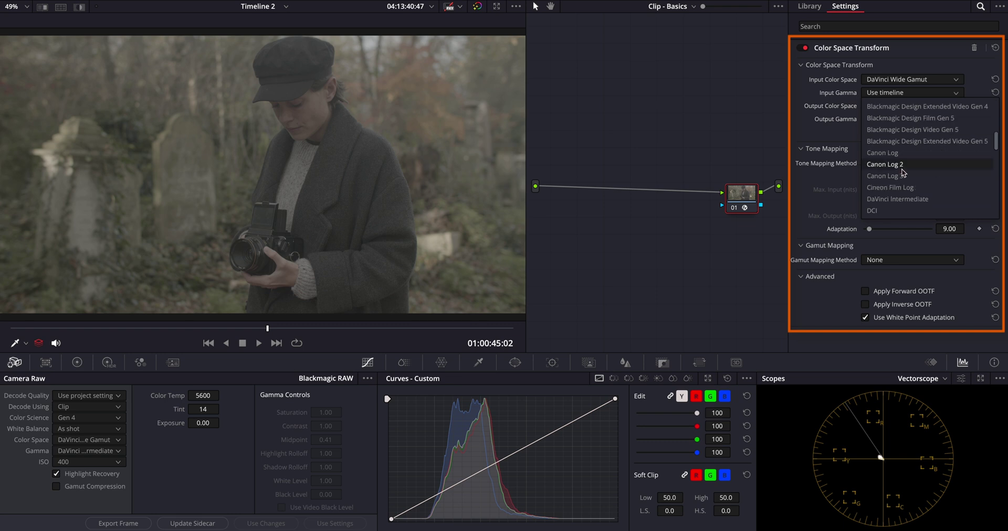
click(899, 200)
Step: Set the transform's output to Rec.709 and Gamma 2.4, and enable a custom maximum input of 10000 nits
click(912, 105)
scroll(909, 214, down, 4)
scroll(909, 214, down, 6)
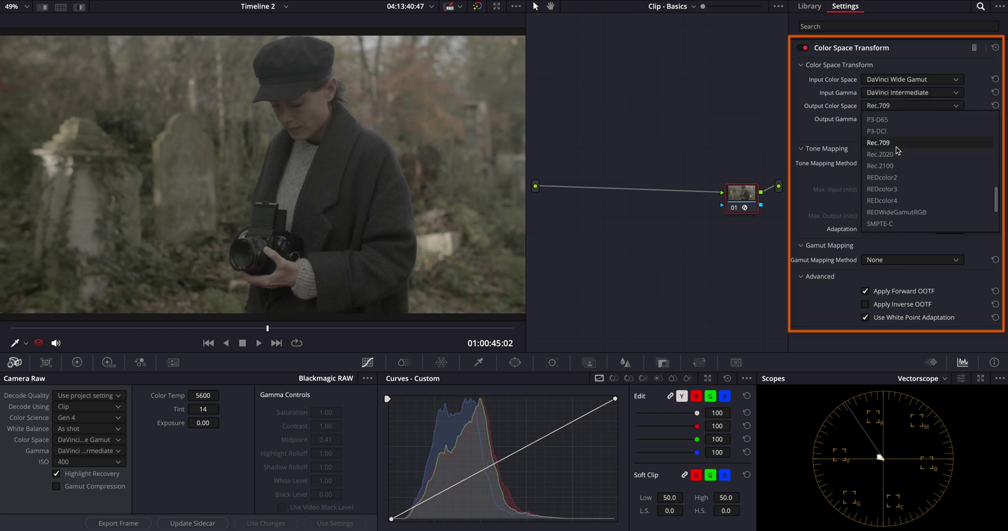
click(896, 150)
click(904, 119)
scroll(903, 191, down, 4)
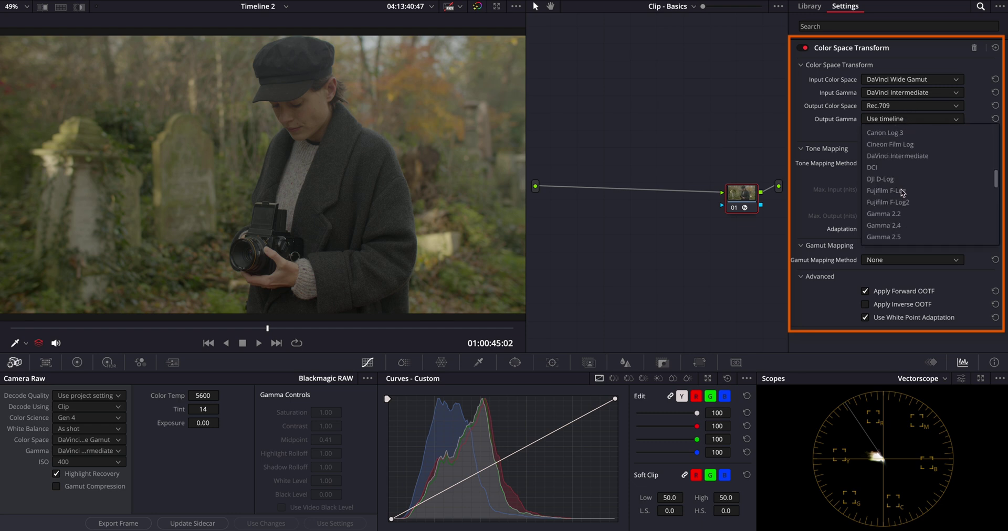
click(884, 226)
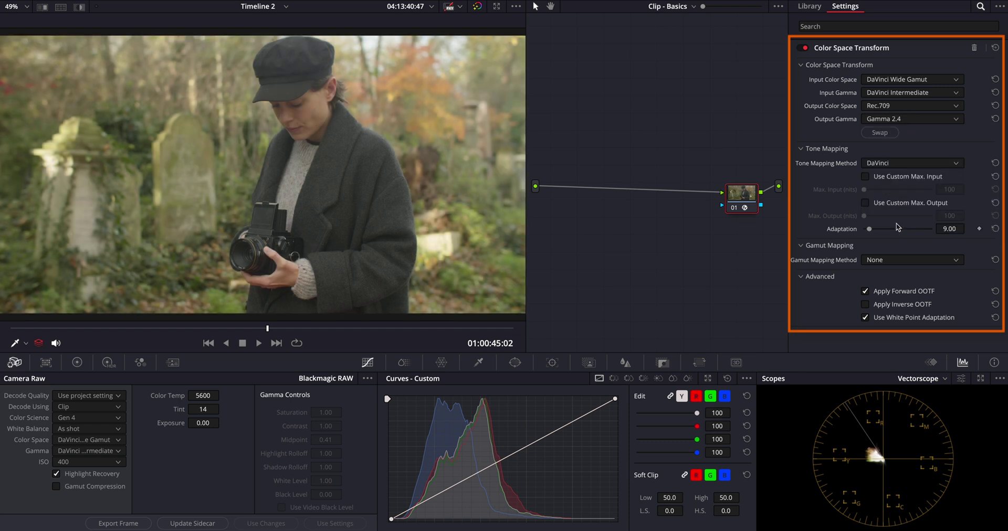
click(866, 177)
drag(864, 190, 932, 190)
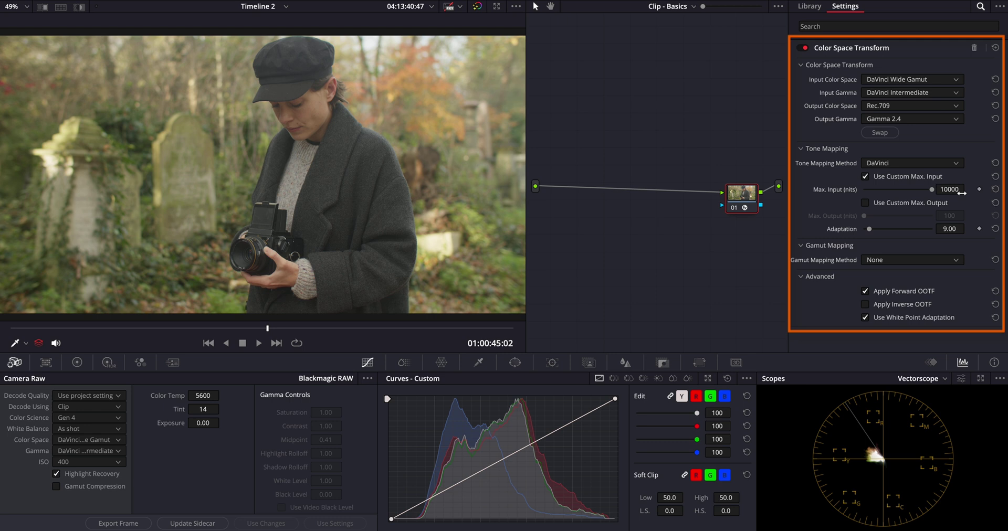
Step: Label the Color Space Transform node Output and add three serial nodes before it
drag(745, 196, 574, 111)
right_click(742, 200)
click(892, 292)
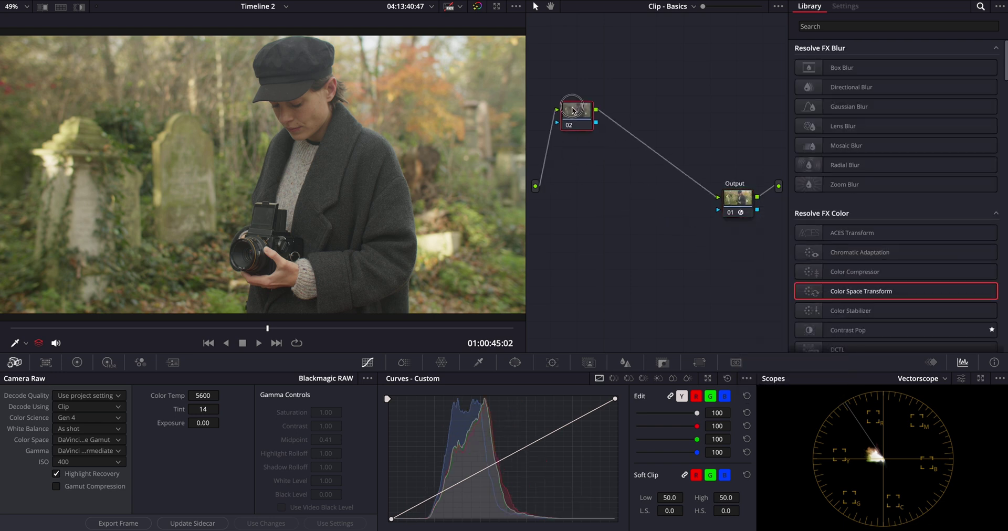
right_click(573, 110)
mouse_move(630, 169)
click(709, 169)
right_click(629, 112)
mouse_move(691, 168)
click(763, 168)
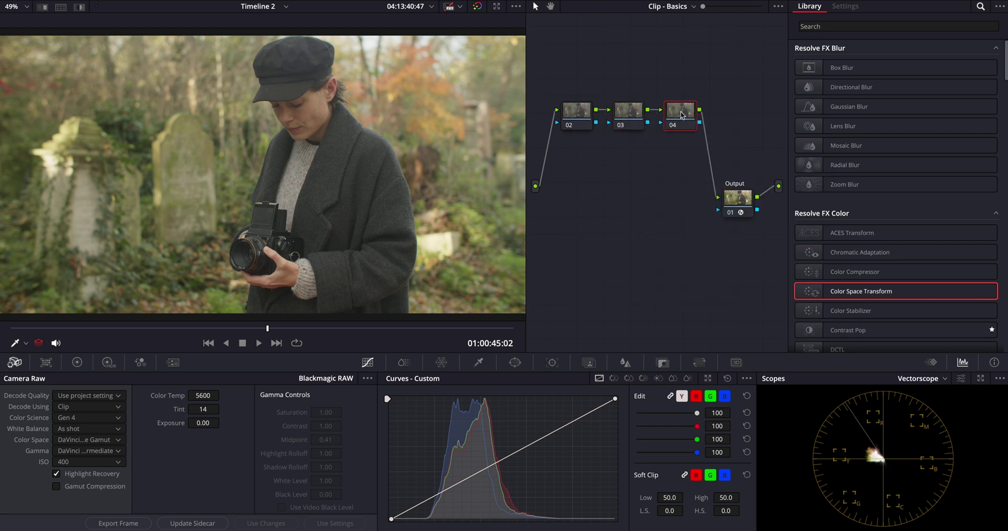
Step: Label the three new nodes Exposure, Balance and Contrast, and move them together higher in the node graph
text(ontrast)
click(629, 110)
text(Balance)
click(580, 111)
text(Exposure)
drag(705, 78, 590, 134)
drag(680, 114, 690, 82)
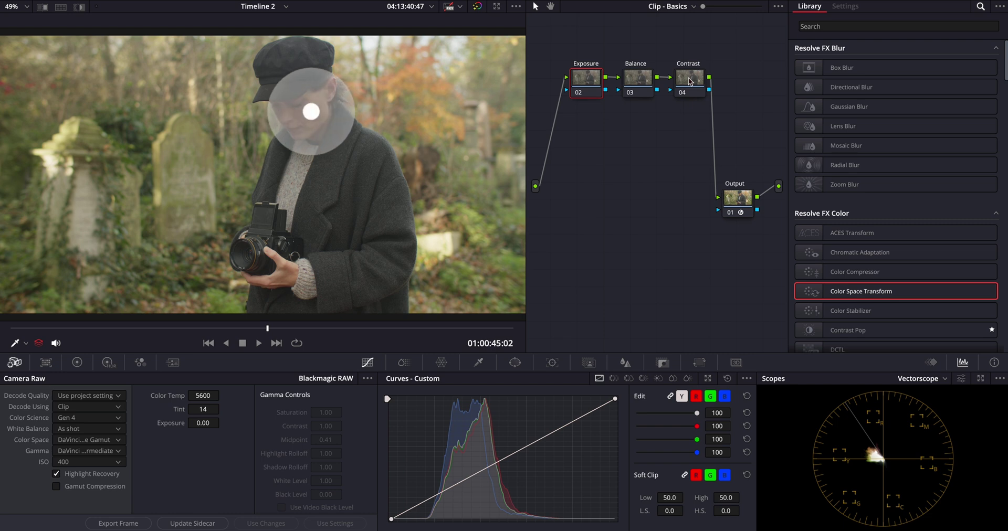
Step: On the Contrast node, sample the subject's face onto the custom curve and reshape the curve's shadows and highlights to add contrast
click(689, 81)
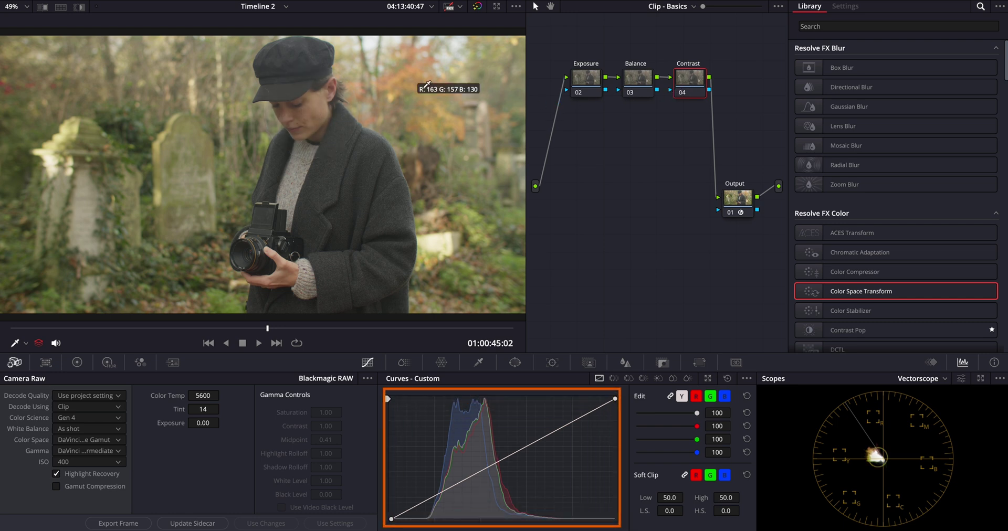
click(309, 112)
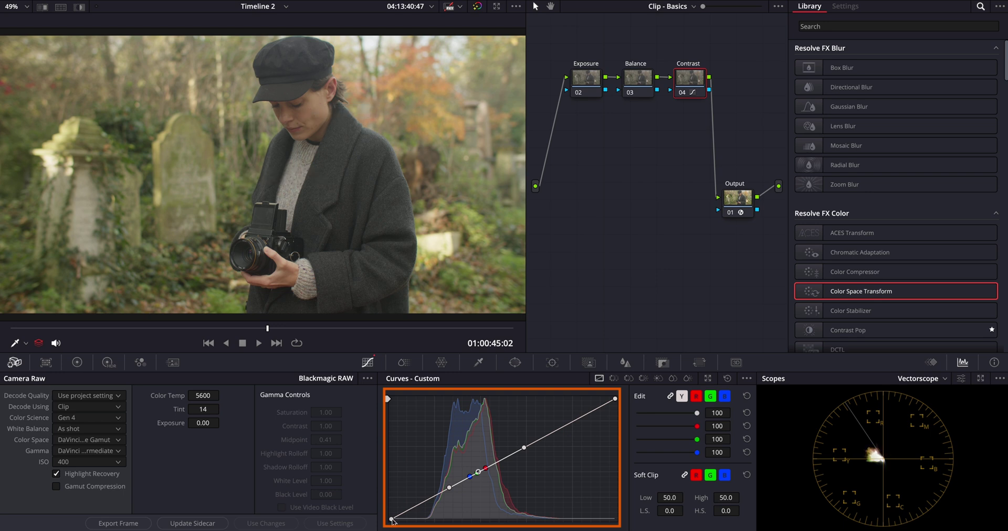
drag(392, 519, 456, 505)
right_click(453, 503)
click(569, 424)
drag(615, 398, 616, 417)
drag(569, 440, 535, 415)
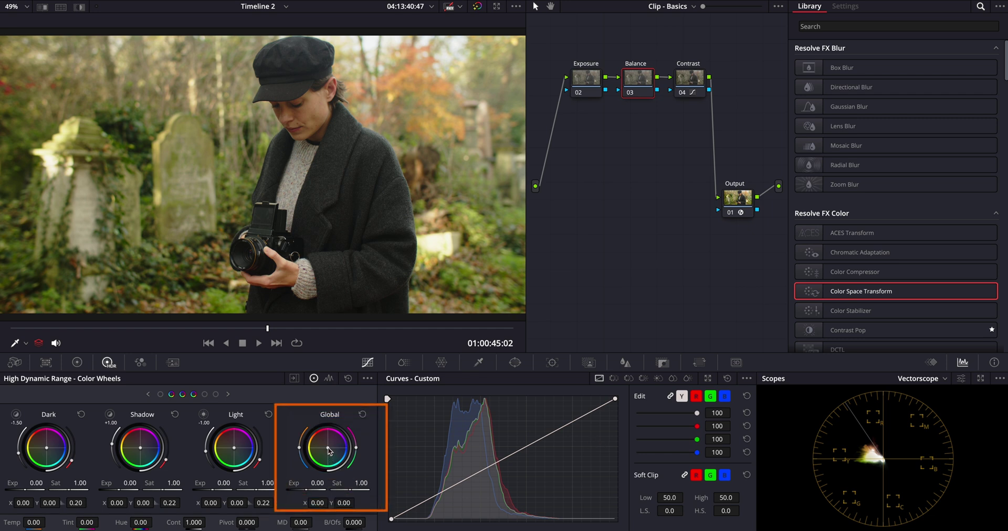
Step: On the Balance node, set the HDR Global wheel to X 0.02, Y 0.02 and Tint to -17.14, toggling the node to compare
drag(328, 448, 358, 452)
drag(82, 521, 88, 521)
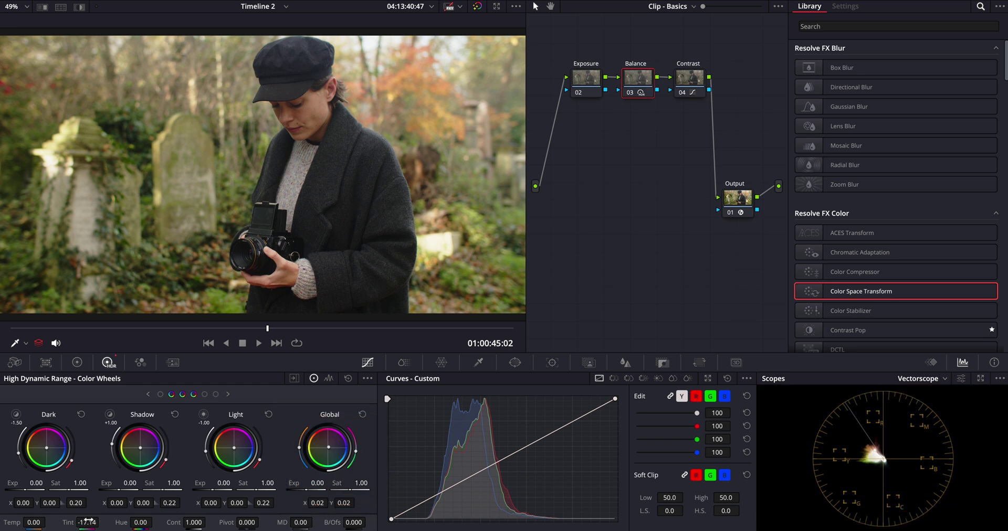
click(633, 95)
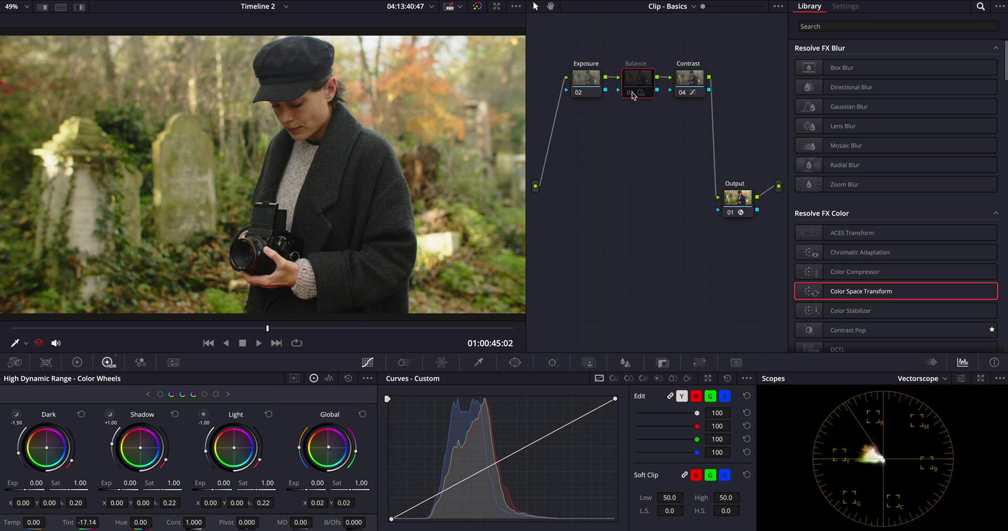
click(632, 94)
click(633, 94)
click(632, 95)
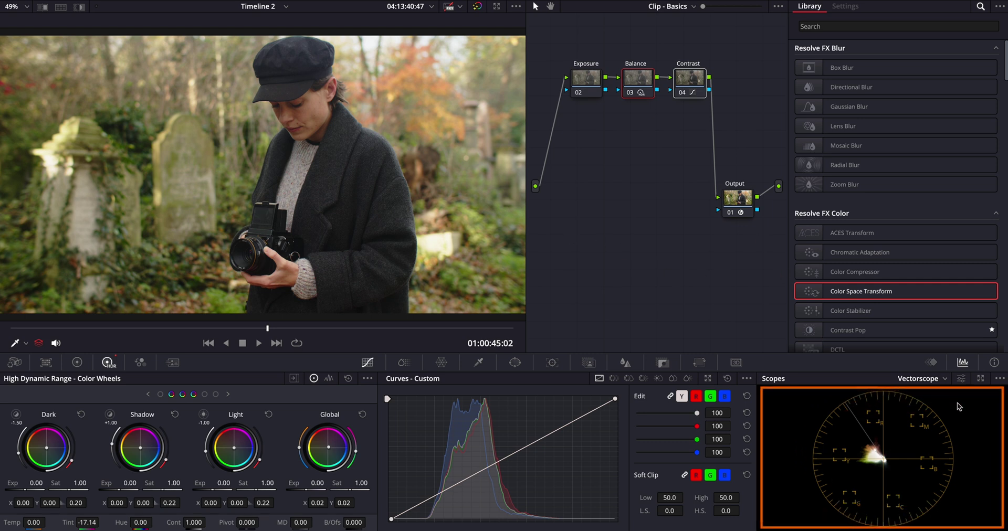
Step: Switch the scope to Waveform, and undo the curve points sampled from the subject's face on the Balance node
click(937, 378)
click(940, 406)
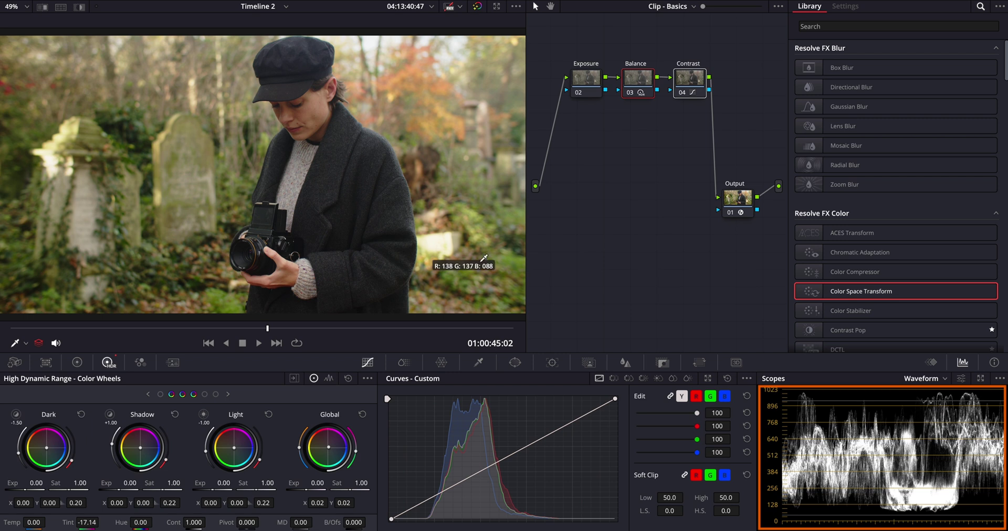
click(310, 111)
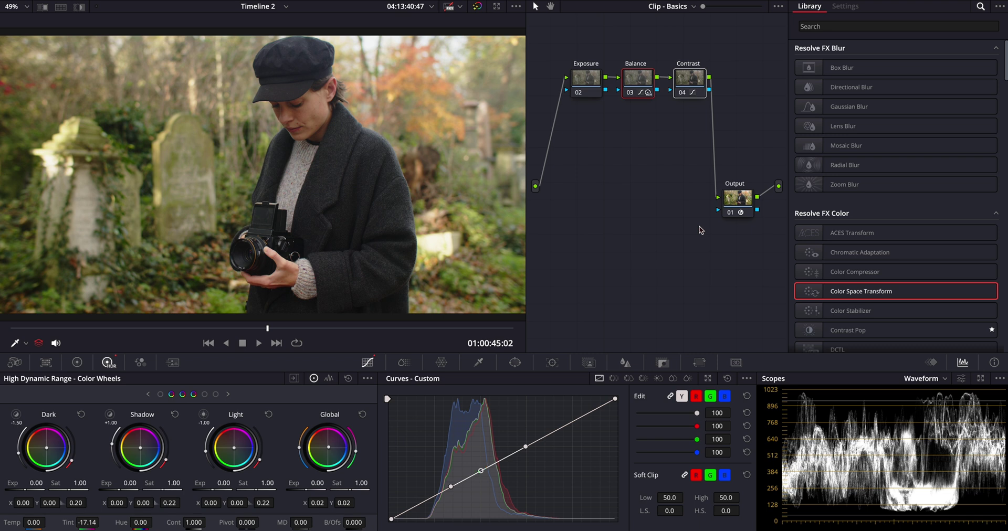
key(ctrl+z)
Step: Add a serial node between the Contrast and Output nodes and apply the Dehancer Pro effect to it
right_click(739, 199)
mouse_move(787, 251)
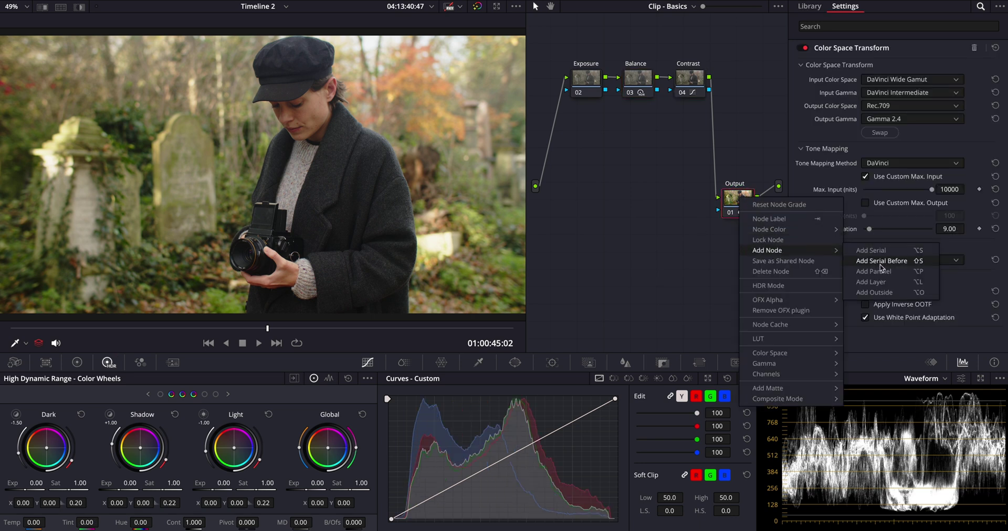
click(885, 251)
drag(738, 241, 679, 204)
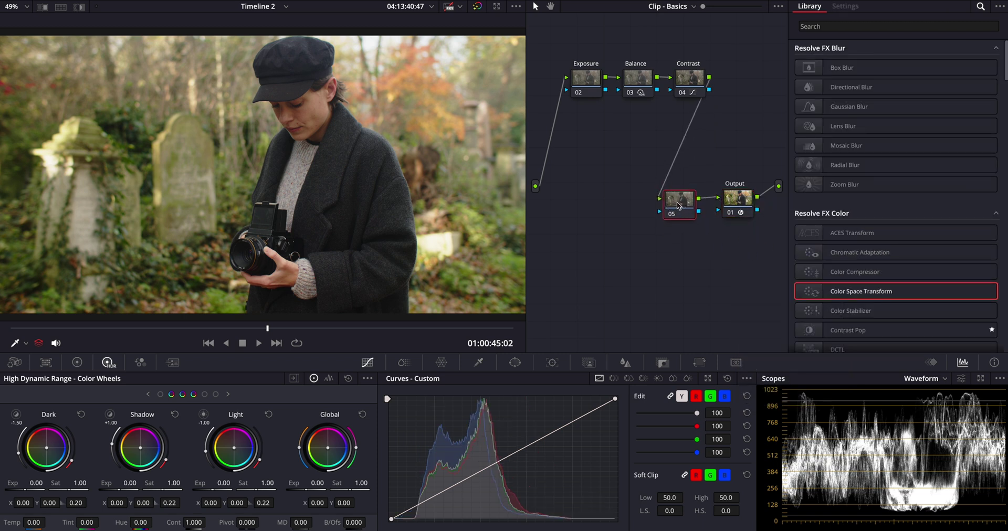
scroll(844, 237, down, 15)
drag(842, 150, 679, 203)
Step: Choose Dehancer Pro's input setting, set its Quality to High - slow, and disable all of its tools
click(909, 79)
click(916, 164)
scroll(816, 210, down, 10)
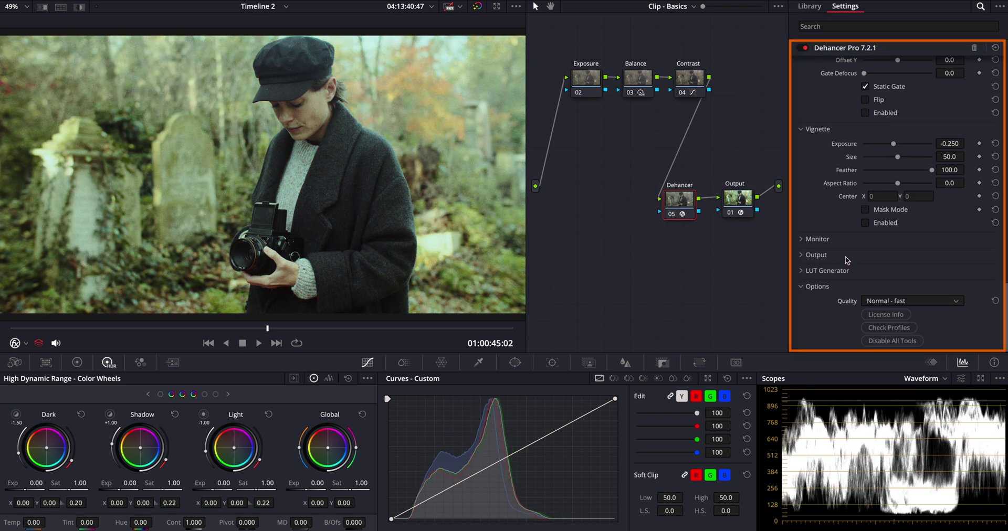
click(875, 302)
click(896, 314)
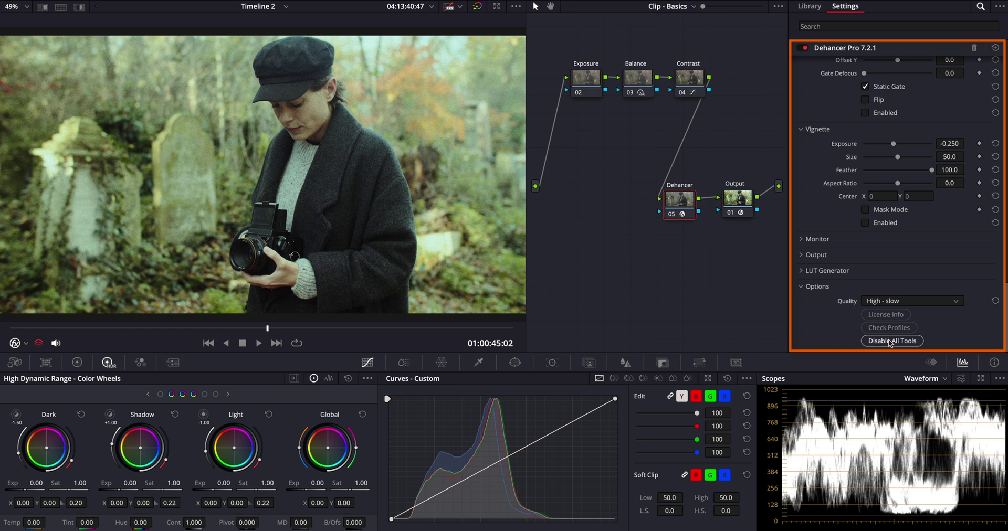
click(890, 342)
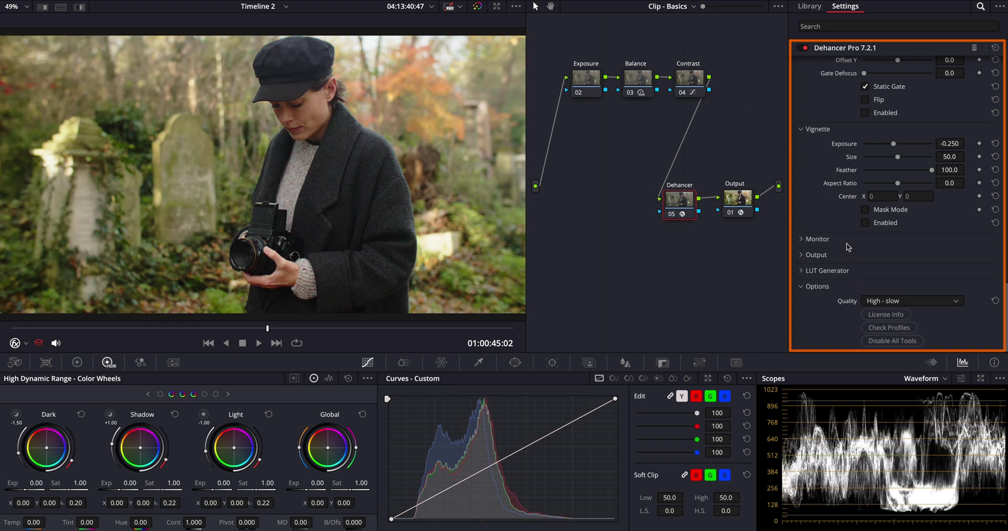
Step: Enable Dehancer Pro's Film tool and choose the Kodak Vision3 50D profile
scroll(848, 226, up, 8)
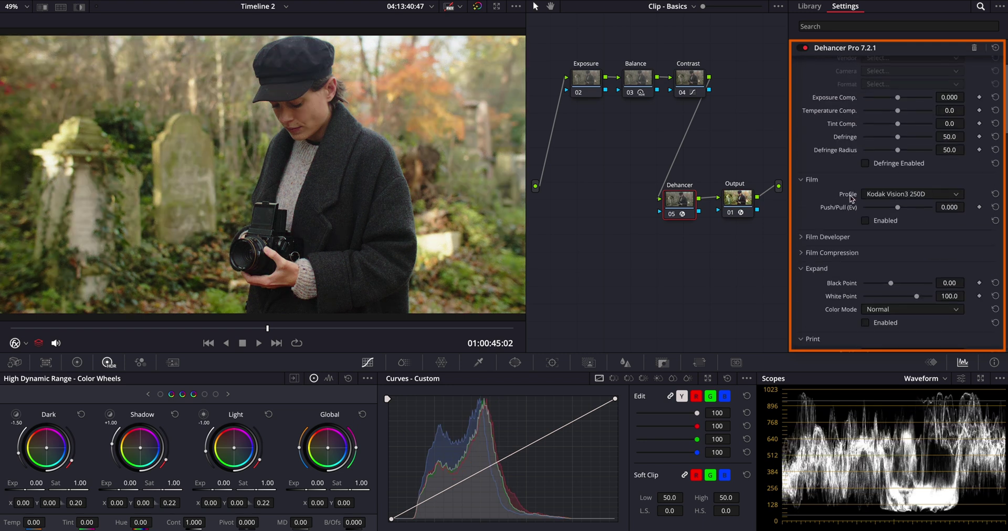
scroll(852, 199, down, 1)
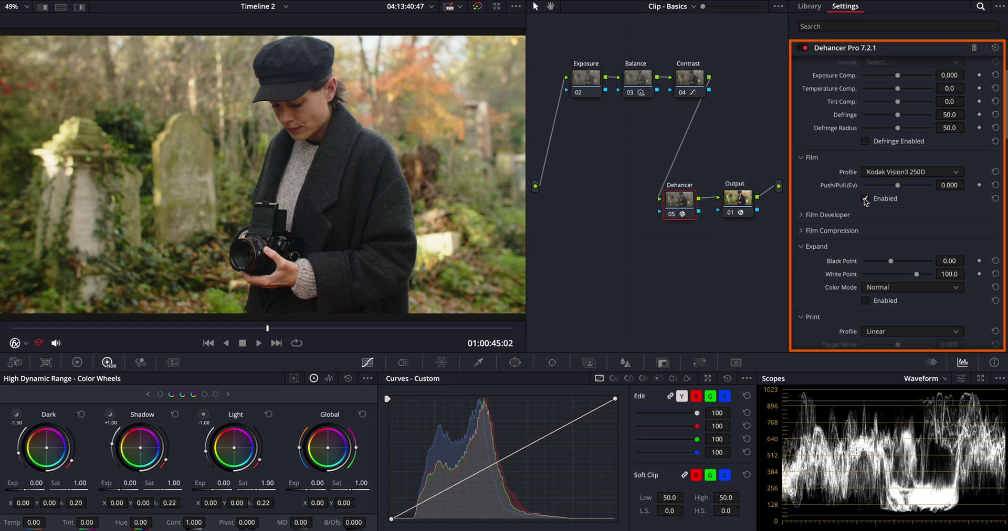
click(906, 173)
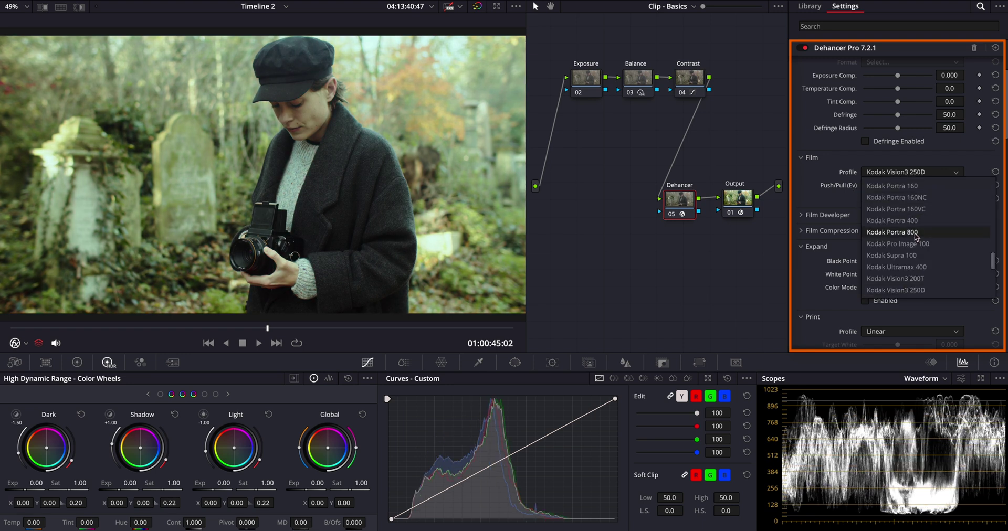
scroll(918, 268, down, 2)
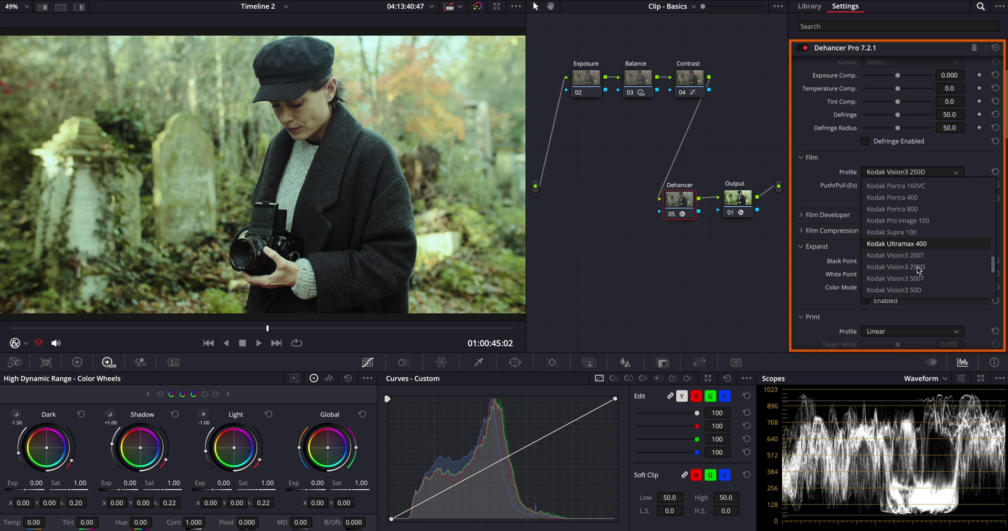
click(916, 290)
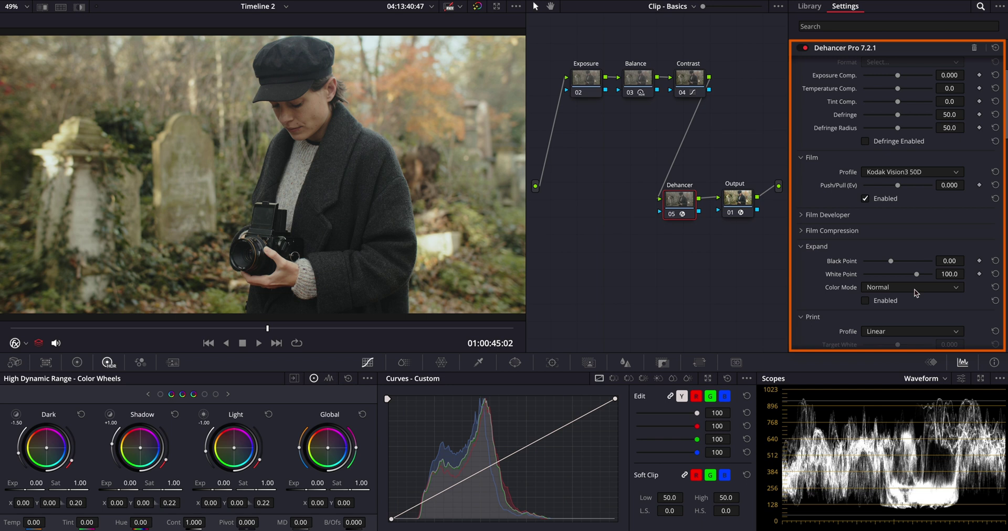
Step: Set Dehancer's output Total Impact to about 30.2 and its input Temperature Comp. to 16.3
scroll(921, 234, down, 15)
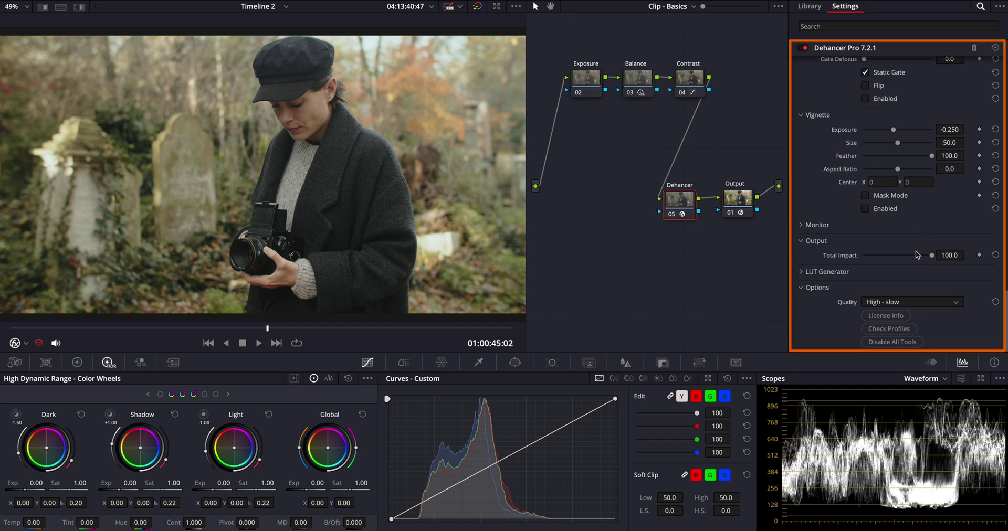
drag(932, 256, 886, 262)
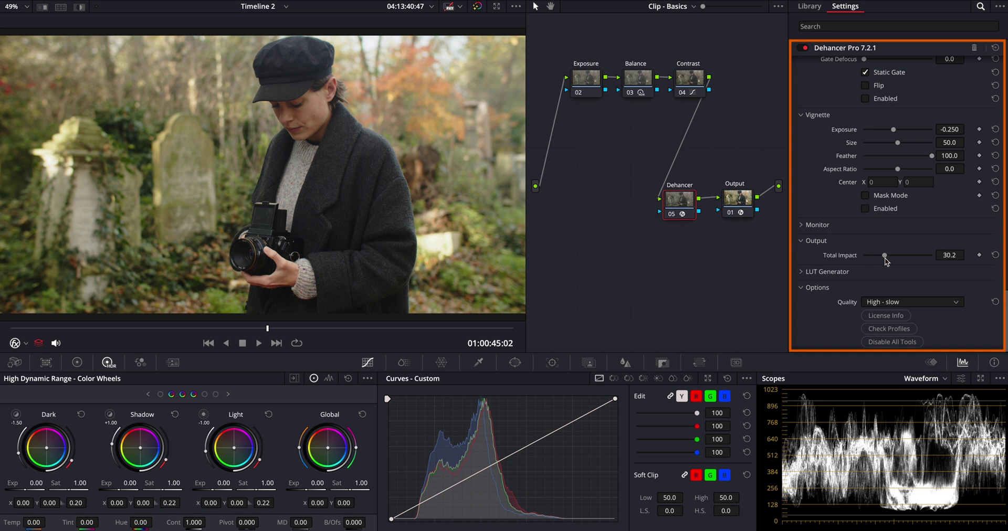
scroll(838, 230, up, 10)
mouse_move(951, 147)
mouse_down()
mouse_move(993, 147)
mouse_move(950, 153)
mouse_up()
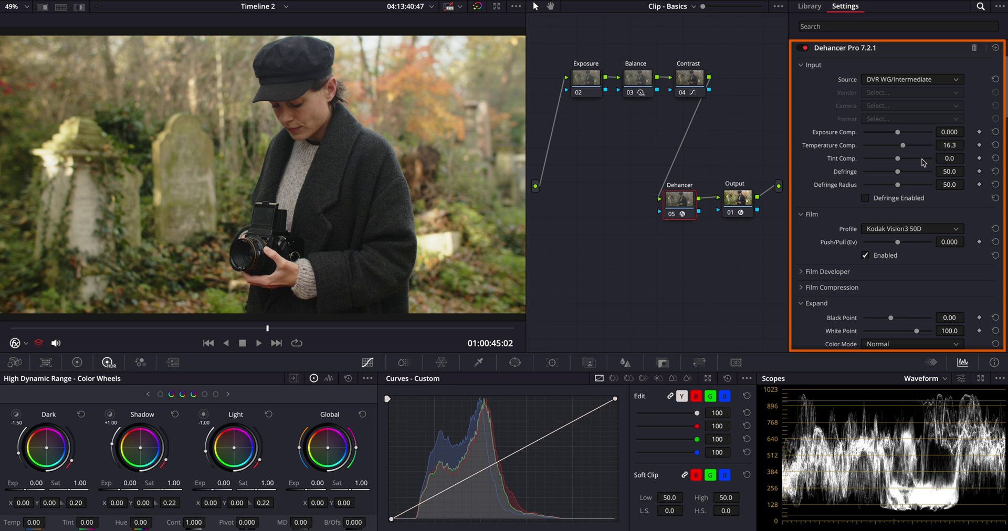
Step: Expand and enable Dehancer's Film Developer and Film Compression tools at their existing values
scroll(824, 259, down, 1)
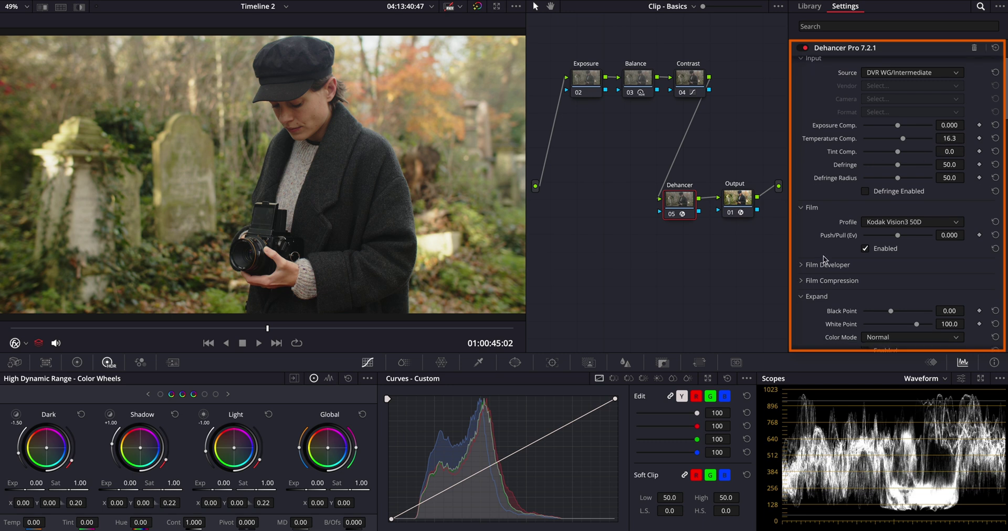
scroll(824, 256, down, 4)
click(803, 240)
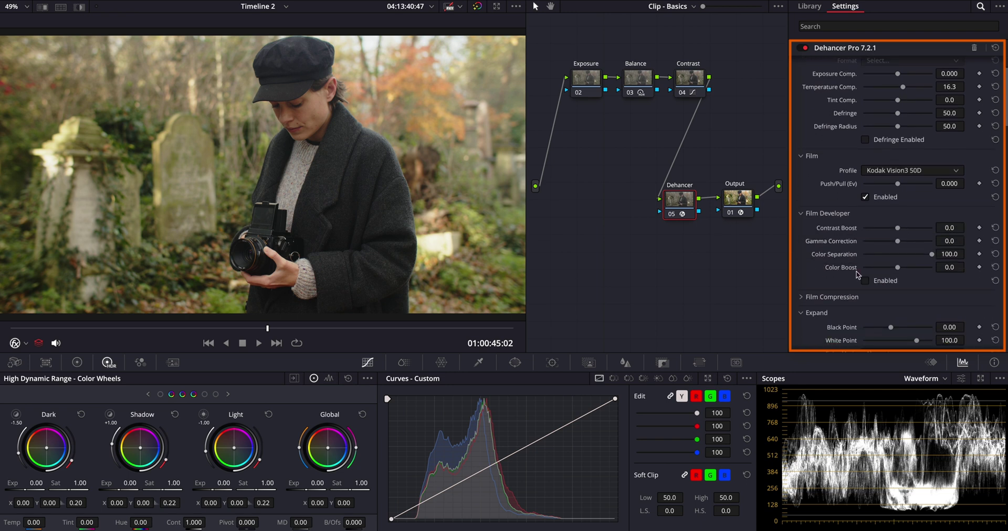
scroll(864, 284, down, 8)
click(816, 267)
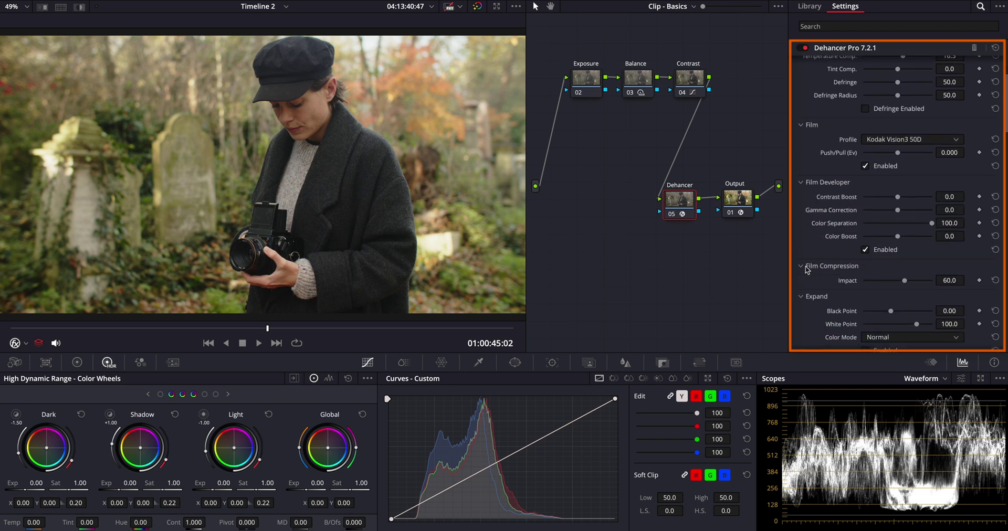
scroll(831, 263, down, 5)
click(865, 297)
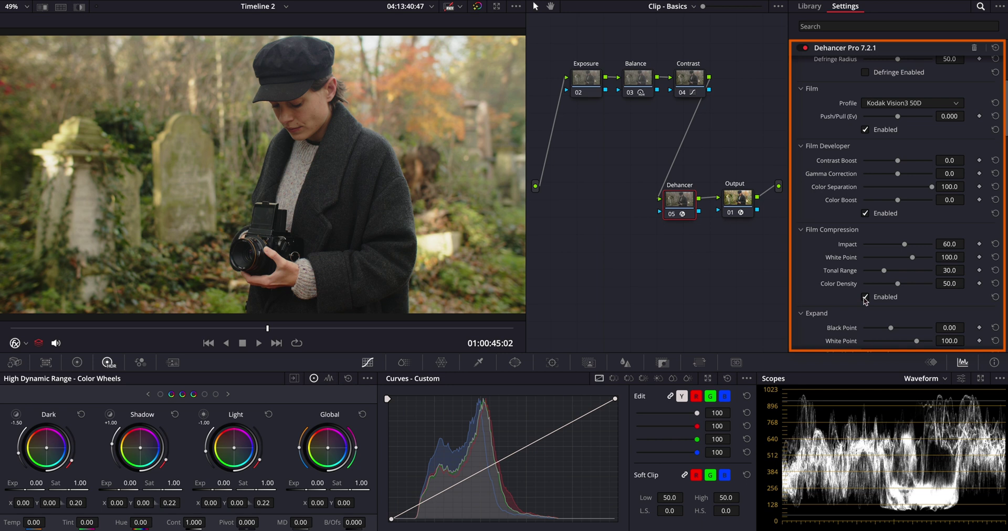
Step: Enable Dehancer's Color Head and adjust its color balance values
scroll(865, 301, down, 10)
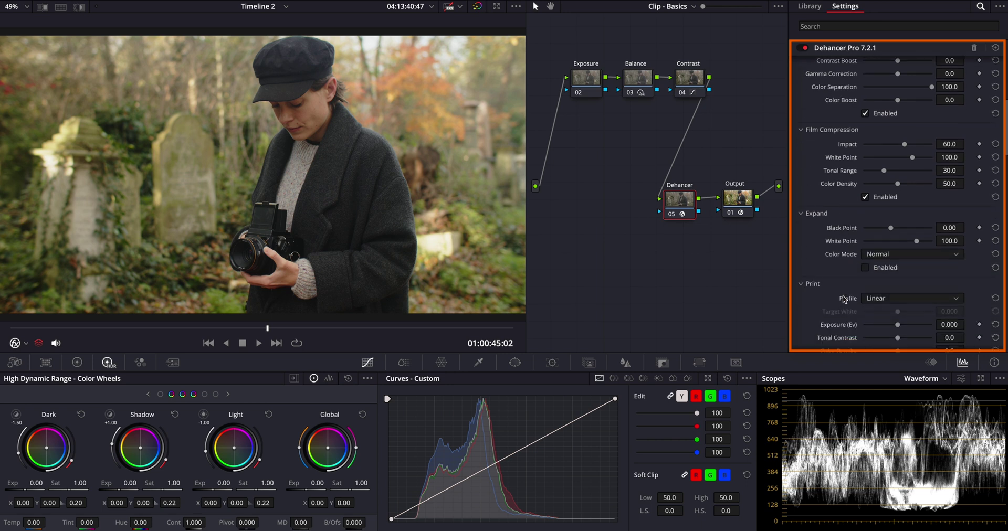
scroll(844, 300, down, 5)
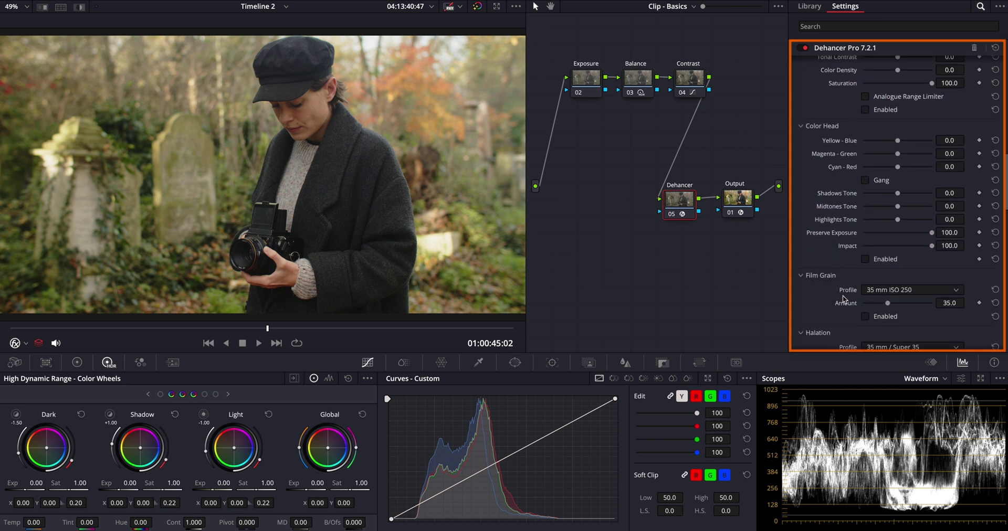
click(866, 278)
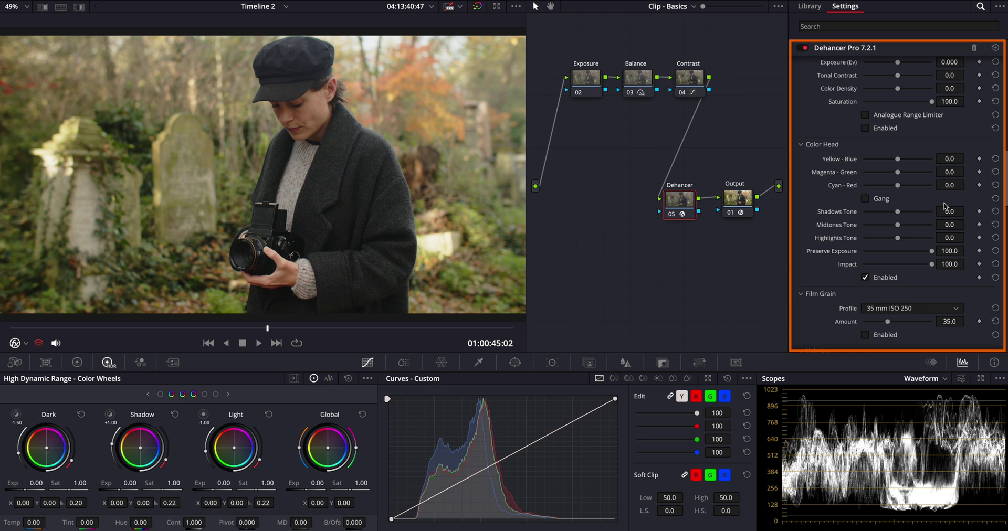
drag(953, 163, 914, 190)
Step: Enable Dehancer's Halation with Amplify at 100 and its Bloom with Amplify at about 80.6
scroll(916, 212, down, 5)
click(867, 304)
drag(898, 277, 920, 281)
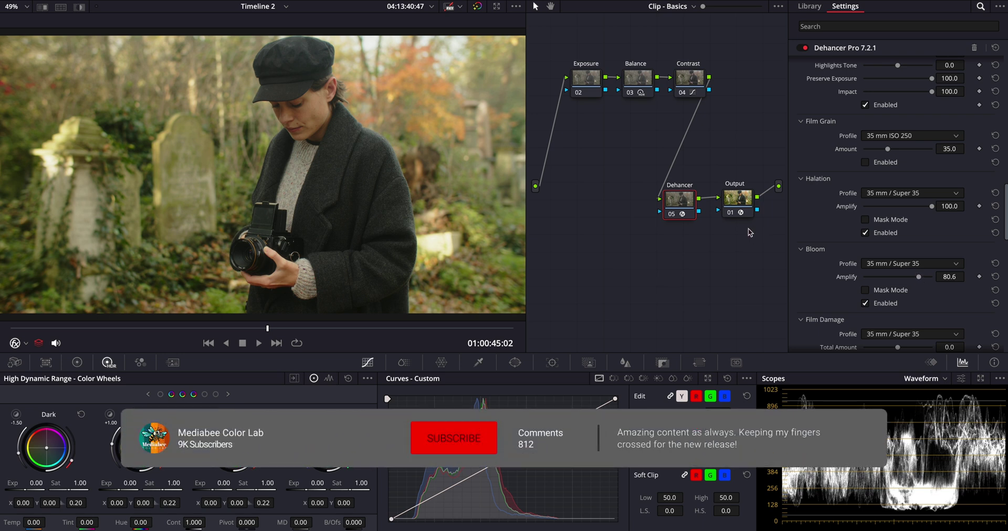
Step: Add a node branching alongside the Dehancer node into a mixer, and label it Film Look
right_click(681, 200)
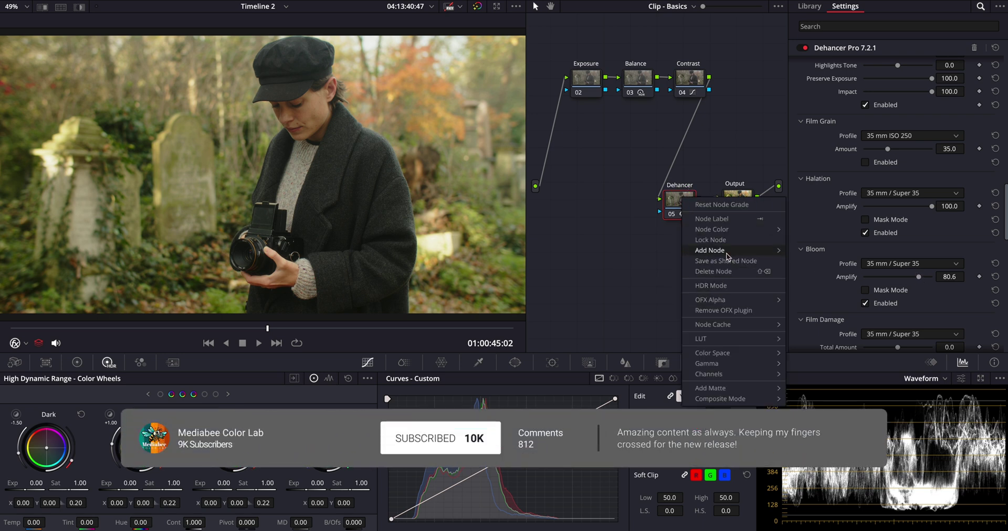
click(814, 272)
text(Film Look)
Step: Apply the Film Look Creator effect to the Film Look node and set its Bleach Bypass to about 0.116
click(832, 26)
text(film)
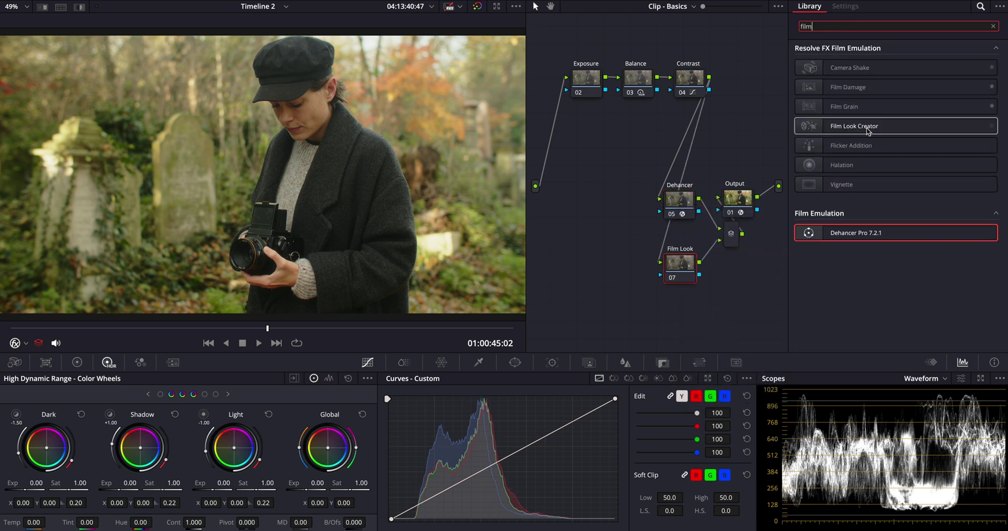
double_click(857, 126)
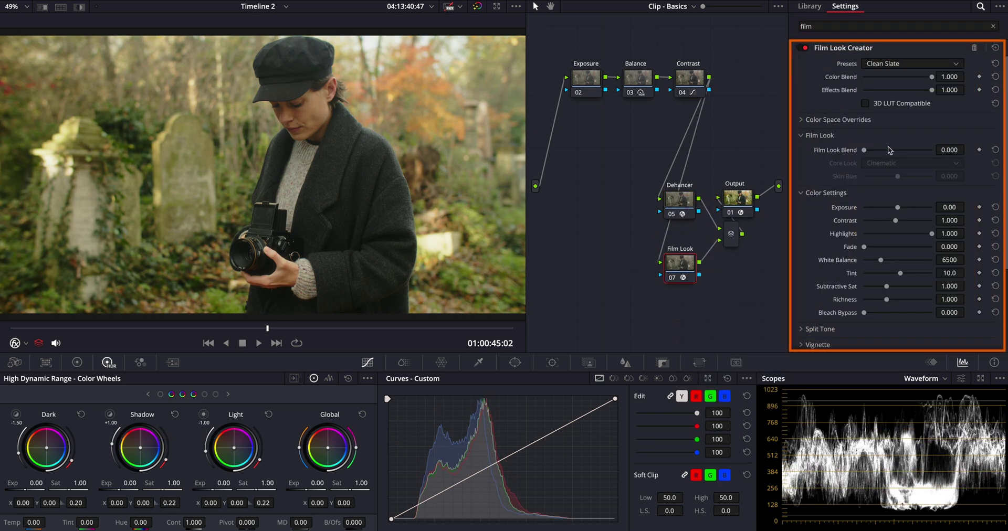
scroll(814, 203, down, 2)
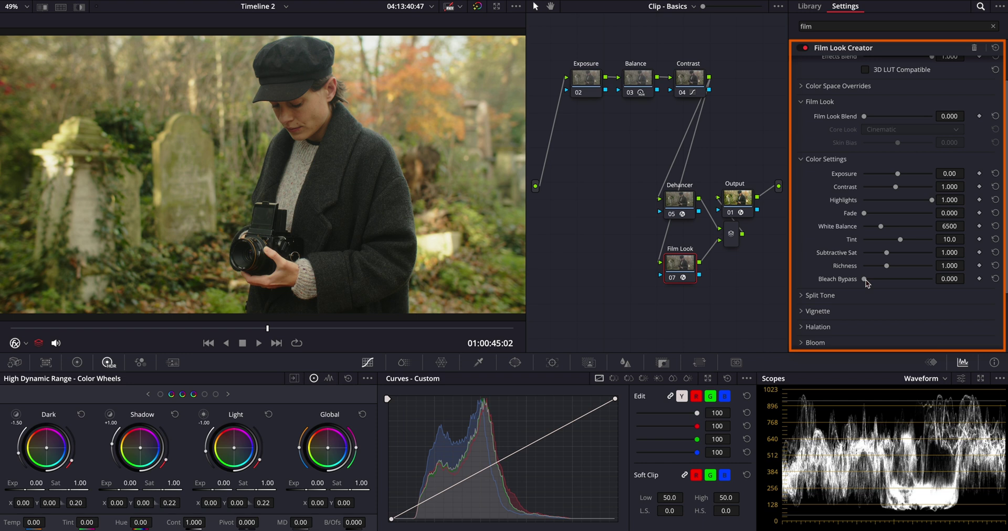
drag(865, 282, 873, 284)
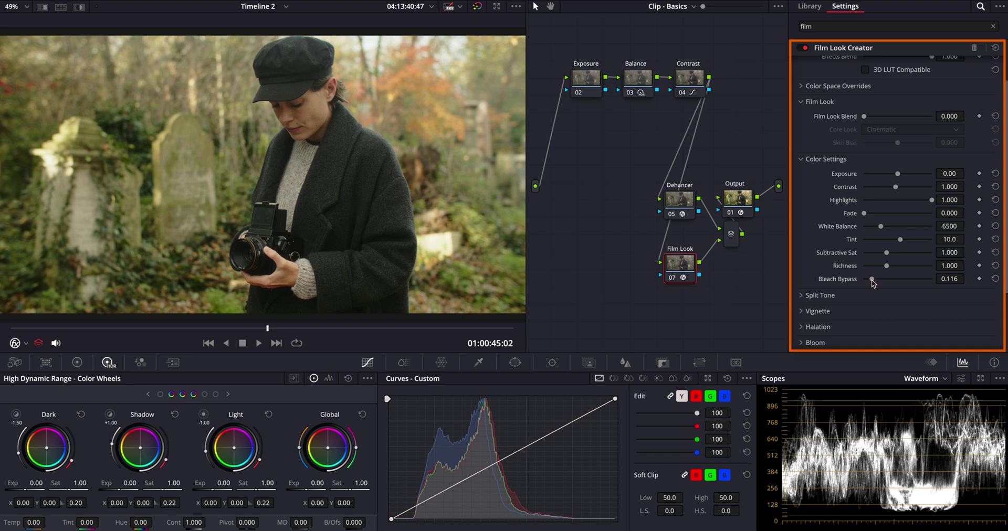
Step: Enable Film Look Creator's Split Tone with Amount about 0.202 and Hue Angle about 50.2, and raise its Pivot
click(819, 295)
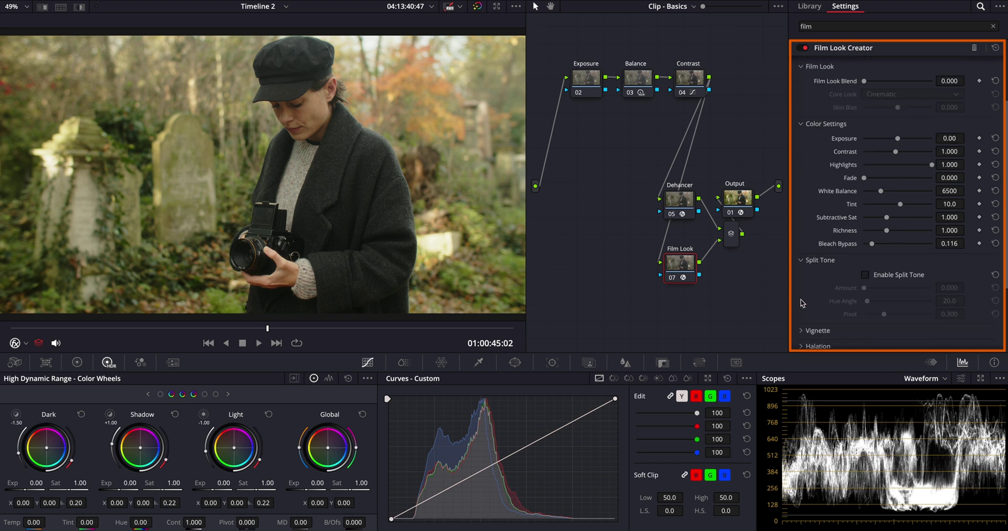
click(865, 255)
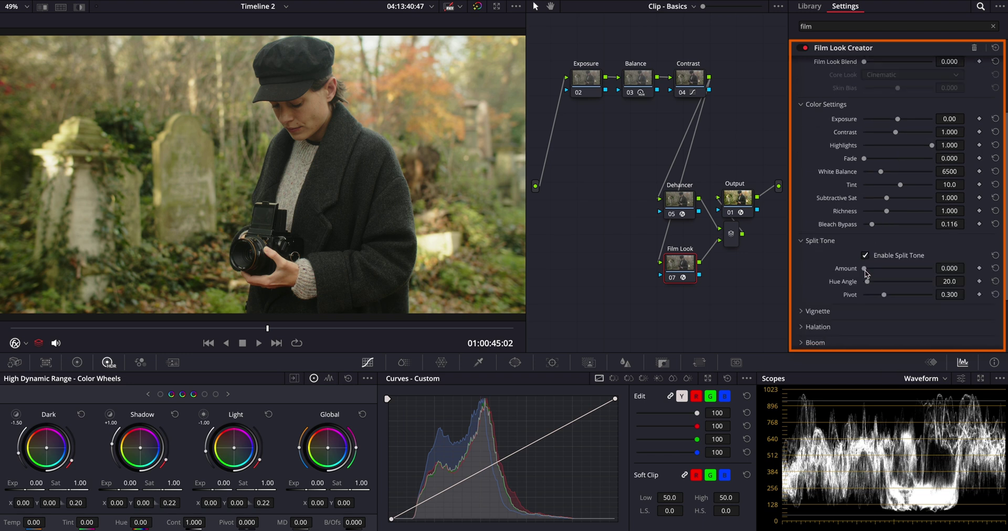
mouse_move(866, 272)
mouse_down()
mouse_move(878, 269)
mouse_move(874, 282)
mouse_up()
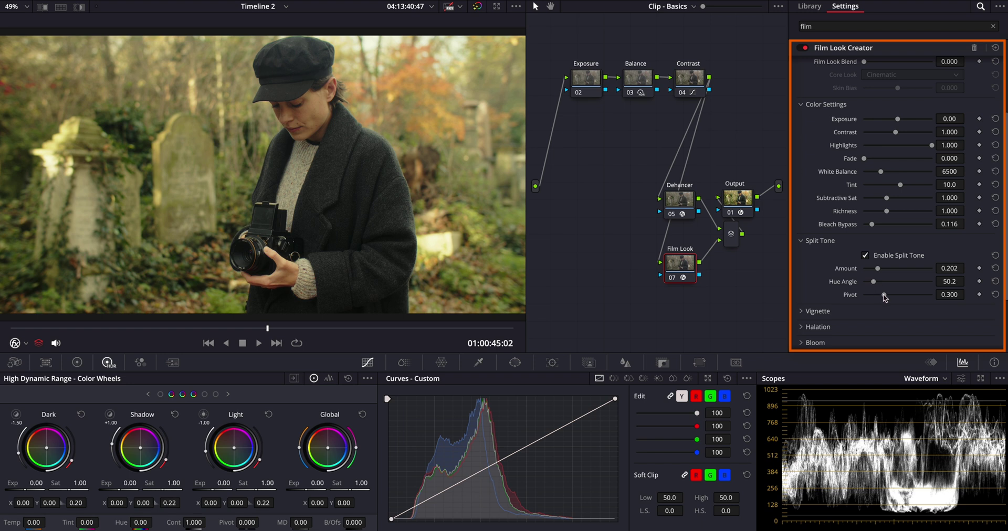
drag(884, 295, 895, 296)
Step: Move the Output node clear of the mixer and inspect the Dehancer and Film Look nodes together
drag(737, 198, 770, 232)
click(678, 270)
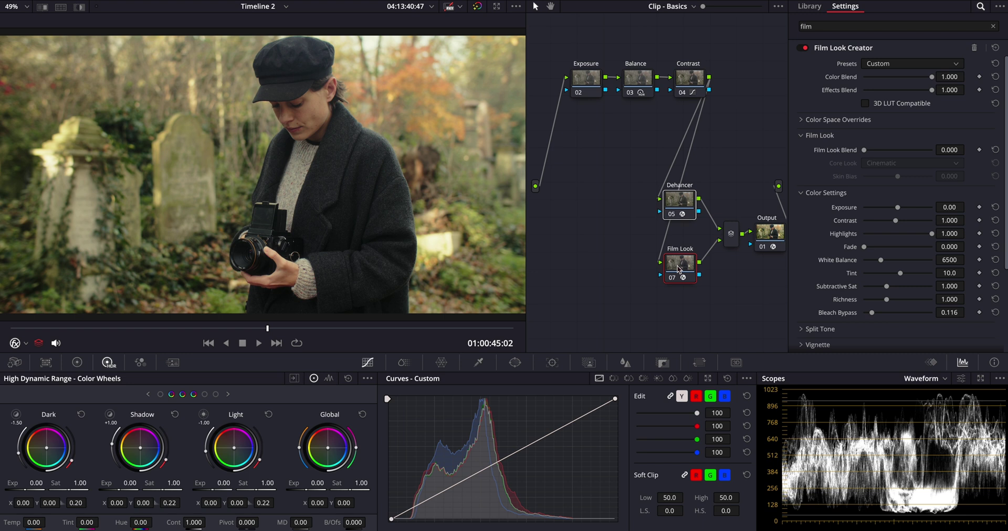
click(727, 206)
Step: Turn on Clipping Indication in the Dehancer node's Monitor settings
click(680, 200)
scroll(835, 230, down, 4)
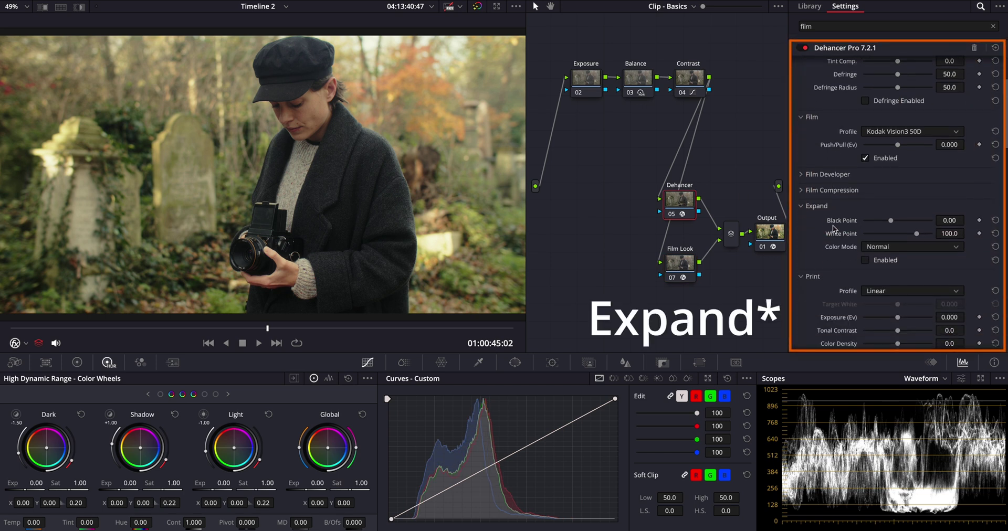
scroll(834, 229, down, 15)
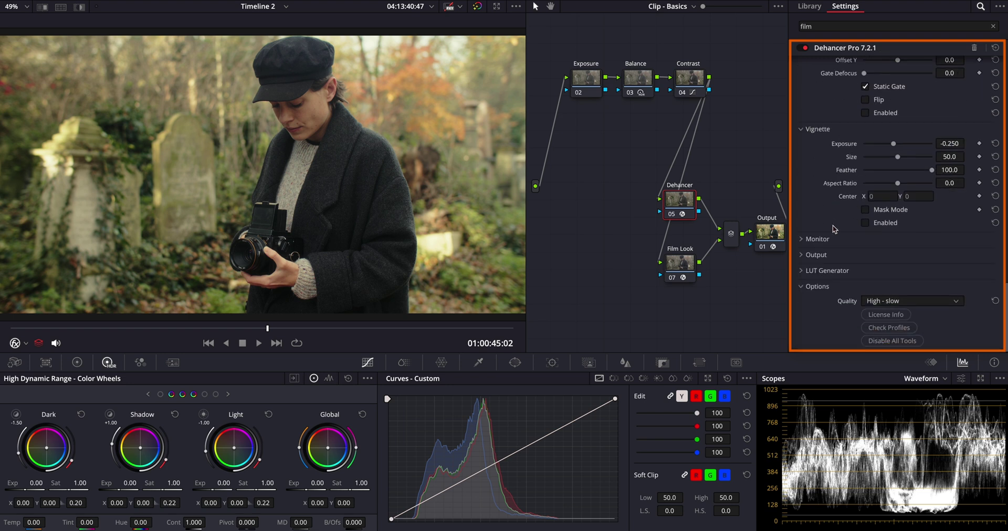
click(807, 239)
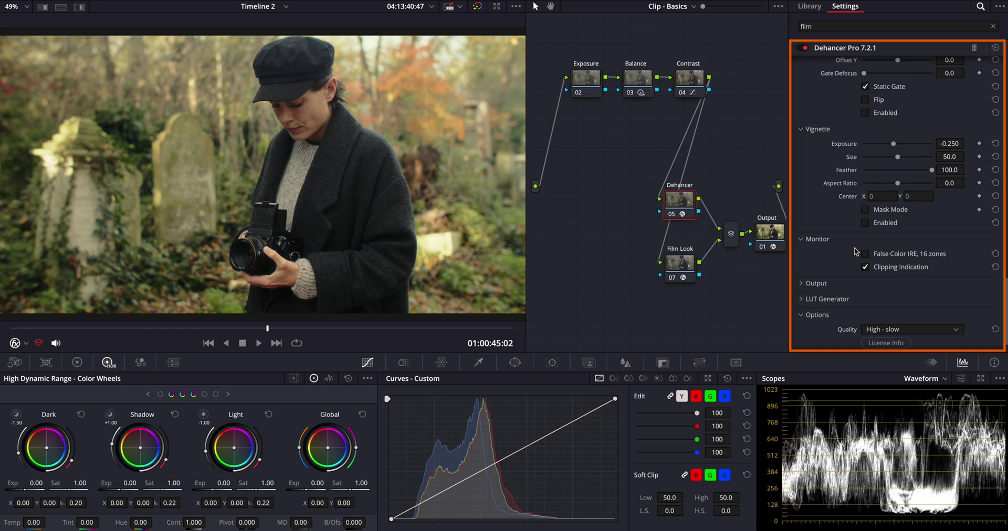
Step: Enable Dehancer's Expand tool and set its Black Point to 3.33 and White Point to 111.1
scroll(854, 252, up, 10)
drag(950, 215, 624, 270)
drag(951, 228, 819, 200)
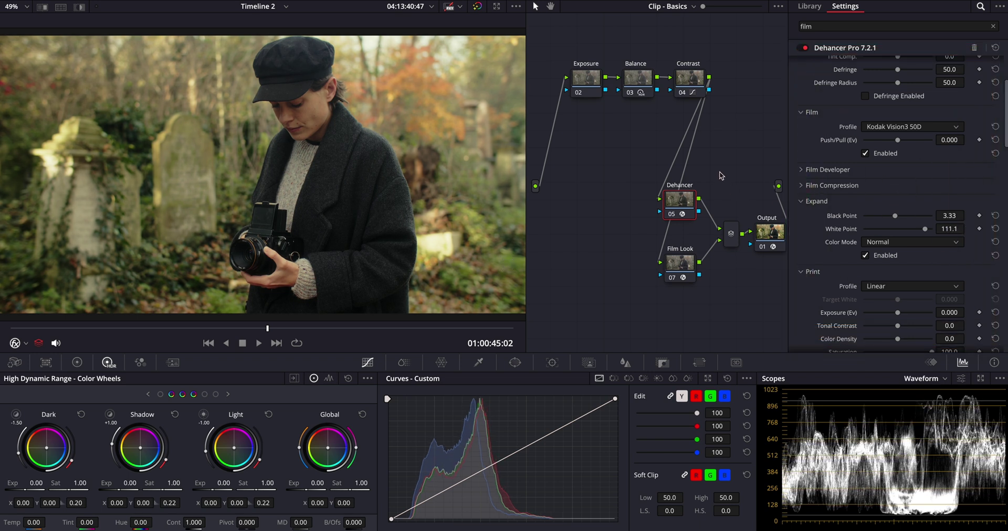
Step: Toggle the Dehancer and Film Look nodes off and on together to compare the film look
drag(719, 173, 672, 294)
key(ctrl+d)
key(ctrl+d)
key(ctrl+d)
key(ctrl+d)
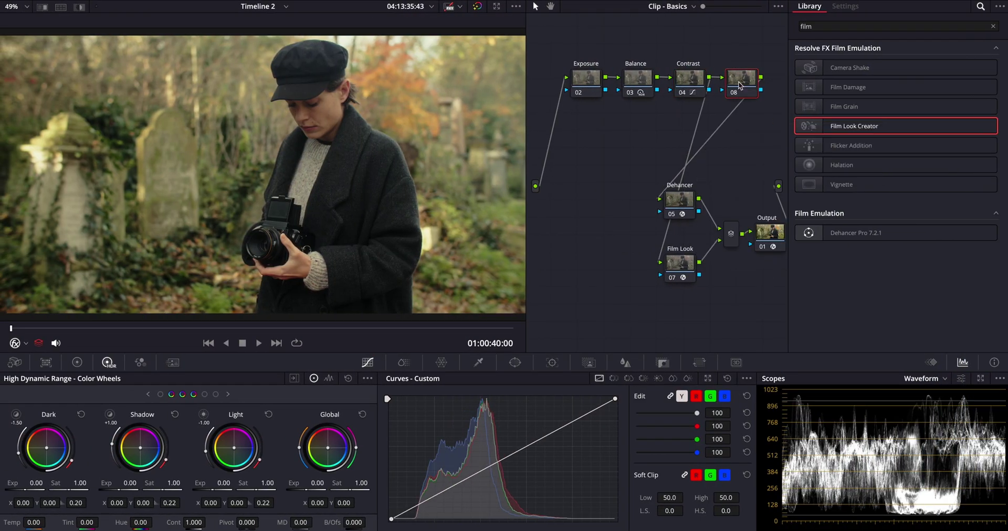
Step: Add two nodes branching alongside node 08 after Contrast, all feeding a mixer before Dehancer
right_click(569, 159)
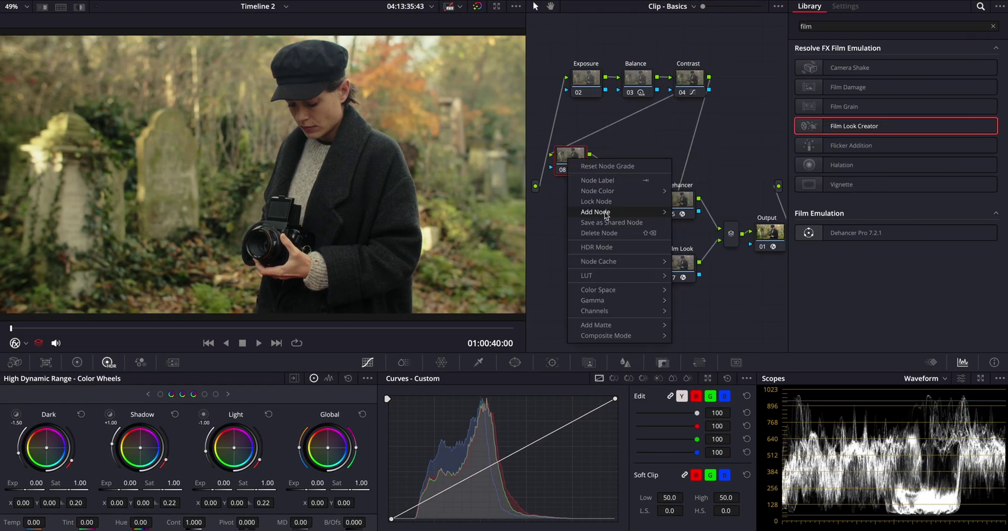
click(693, 244)
right_click(570, 209)
click(693, 292)
Step: Label node 08 Soft/Sharp and apply Soften and Sharpen to it with a Global Blend of 0.380
drag(576, 161, 578, 169)
text(harp)
key(Return)
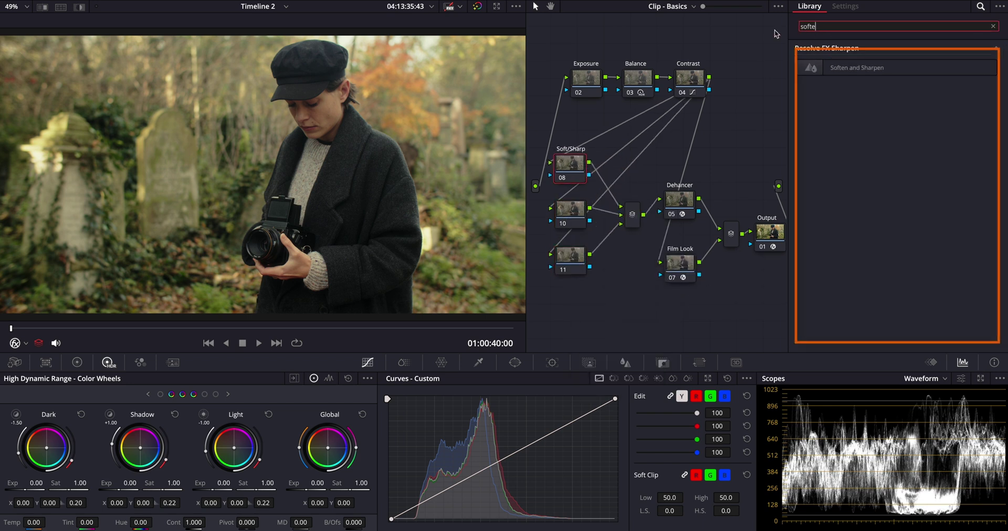
drag(840, 67, 601, 157)
click(802, 122)
drag(931, 137, 890, 138)
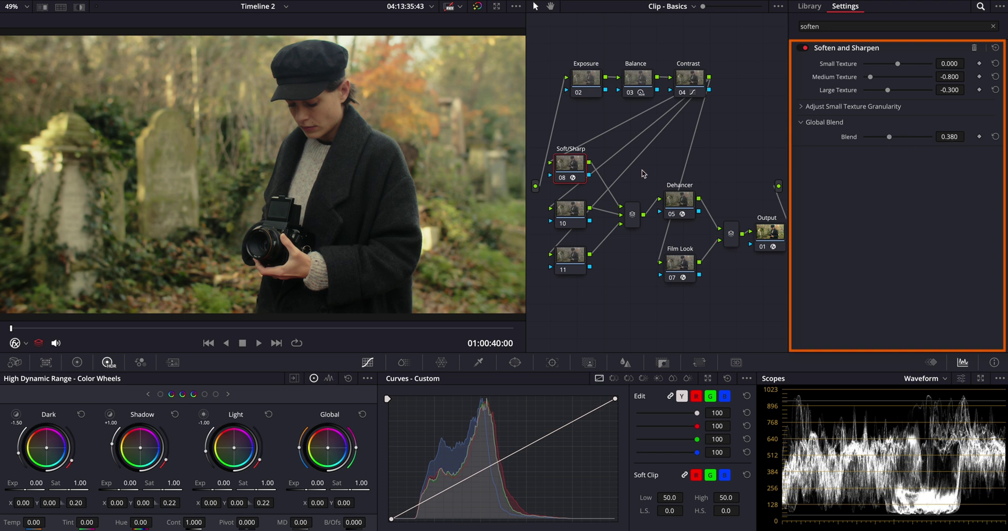
Step: Apply Contrast Pop to node 10, set its Detail Amount to 0.035, and slightly lower its Softness
click(569, 209)
text(cont)
double_click(959, 73)
drag(952, 63, 961, 64)
drag(949, 116, 939, 118)
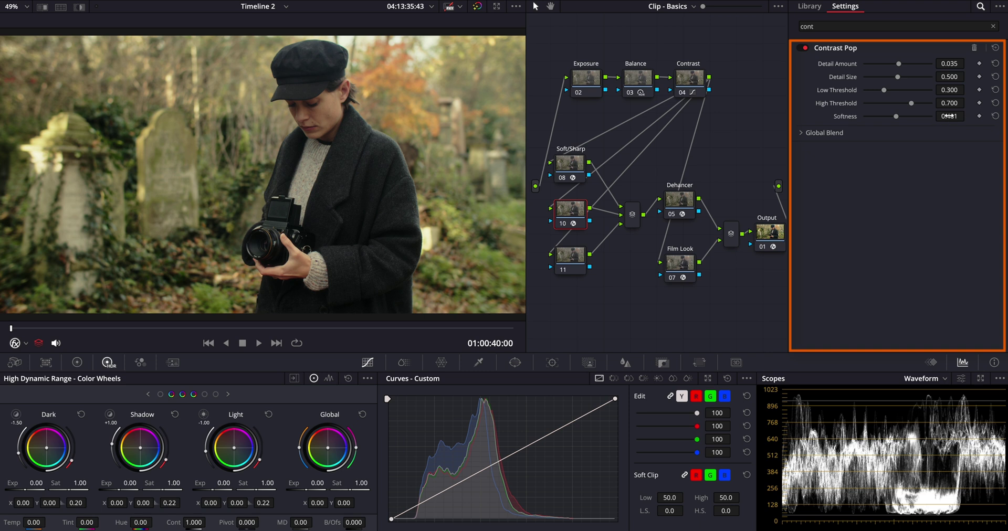
Step: Apply Texture Pop to node 11 with Strength 0.245 and Details 0.013
click(809, 6)
click(993, 26)
text(text)
drag(846, 145, 576, 259)
mouse_move(950, 121)
mouse_down()
mouse_move(957, 135)
mouse_move(947, 134)
mouse_up()
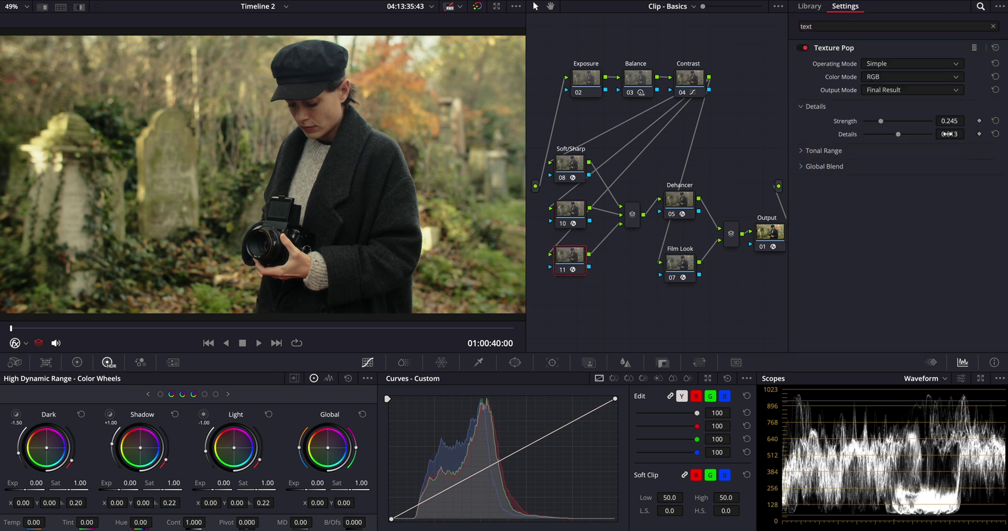
Step: Toggle the Soft/Sharp, Contrast Pop and Texture Pop nodes off and on together to compare the detail
drag(595, 122, 560, 281)
key(ctrl+d)
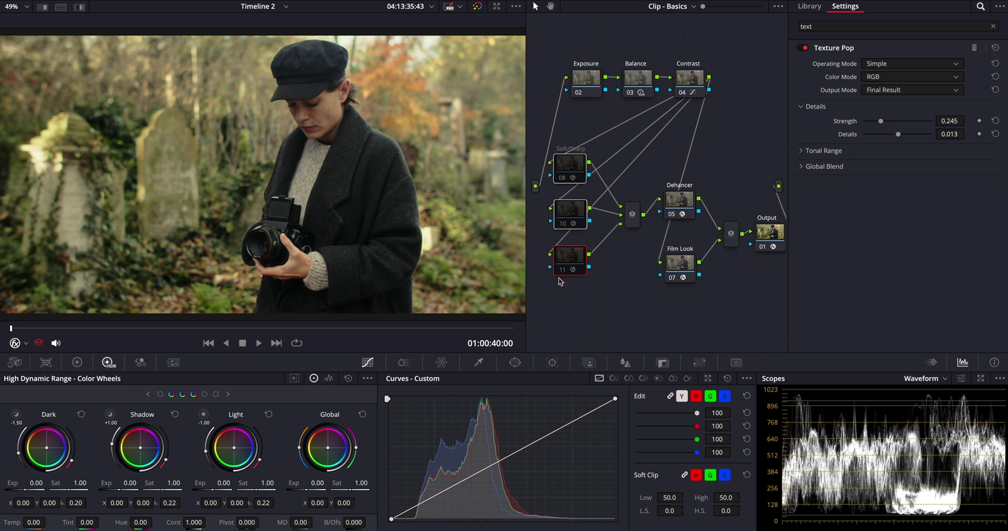
key(ctrl+d)
key(ctrl+d)
key(ctrl+d)
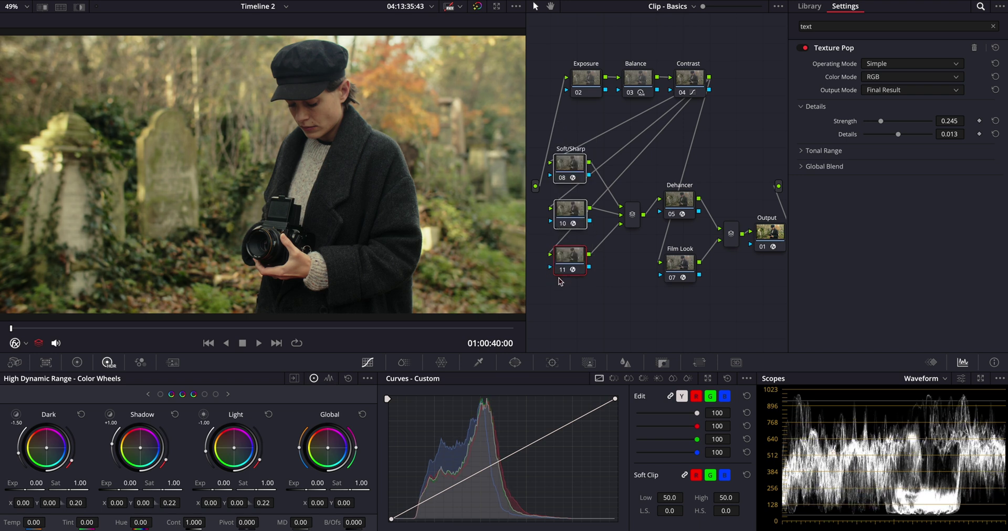